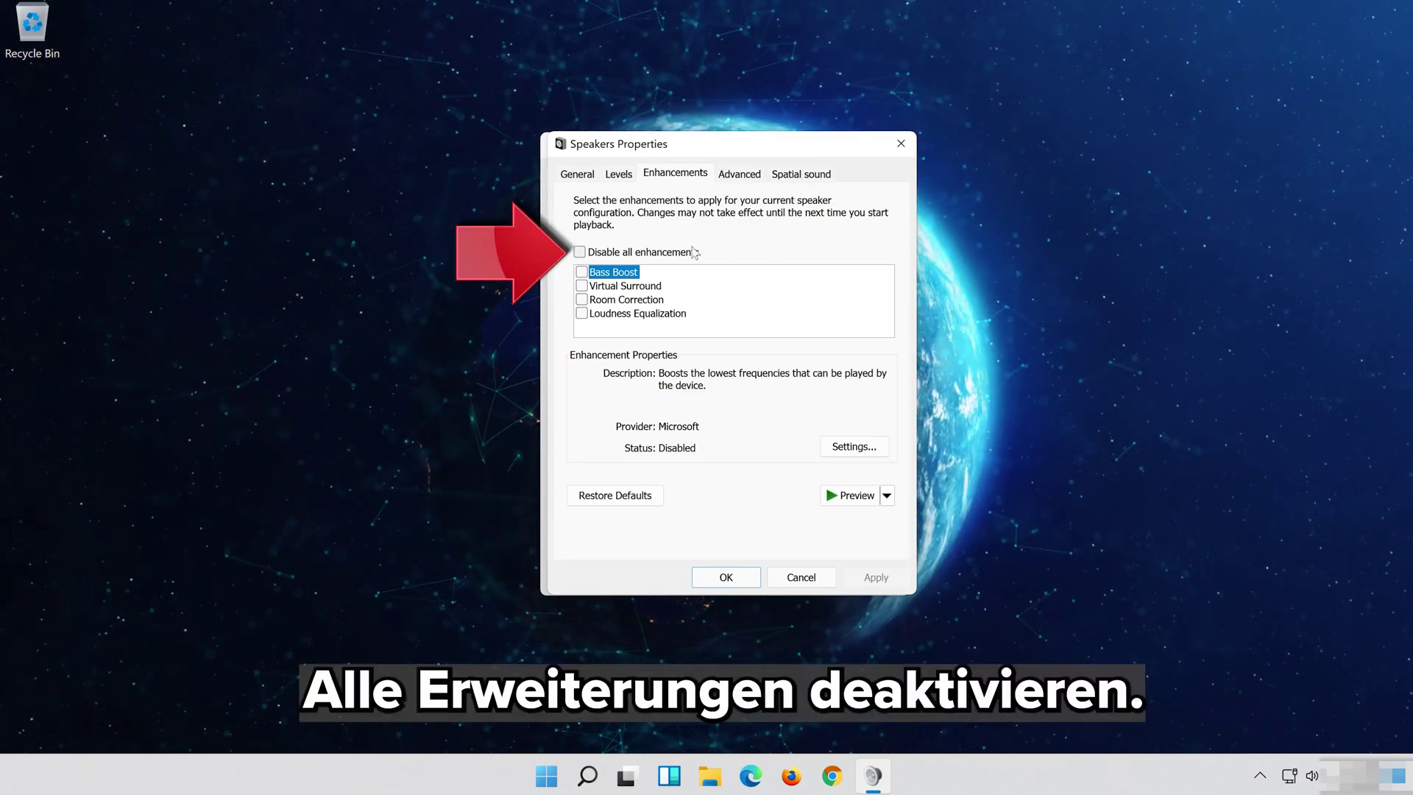
- Disable all enhancements for the speakers, apply the change and close both sound dialogs with OK
left_click(580, 252)
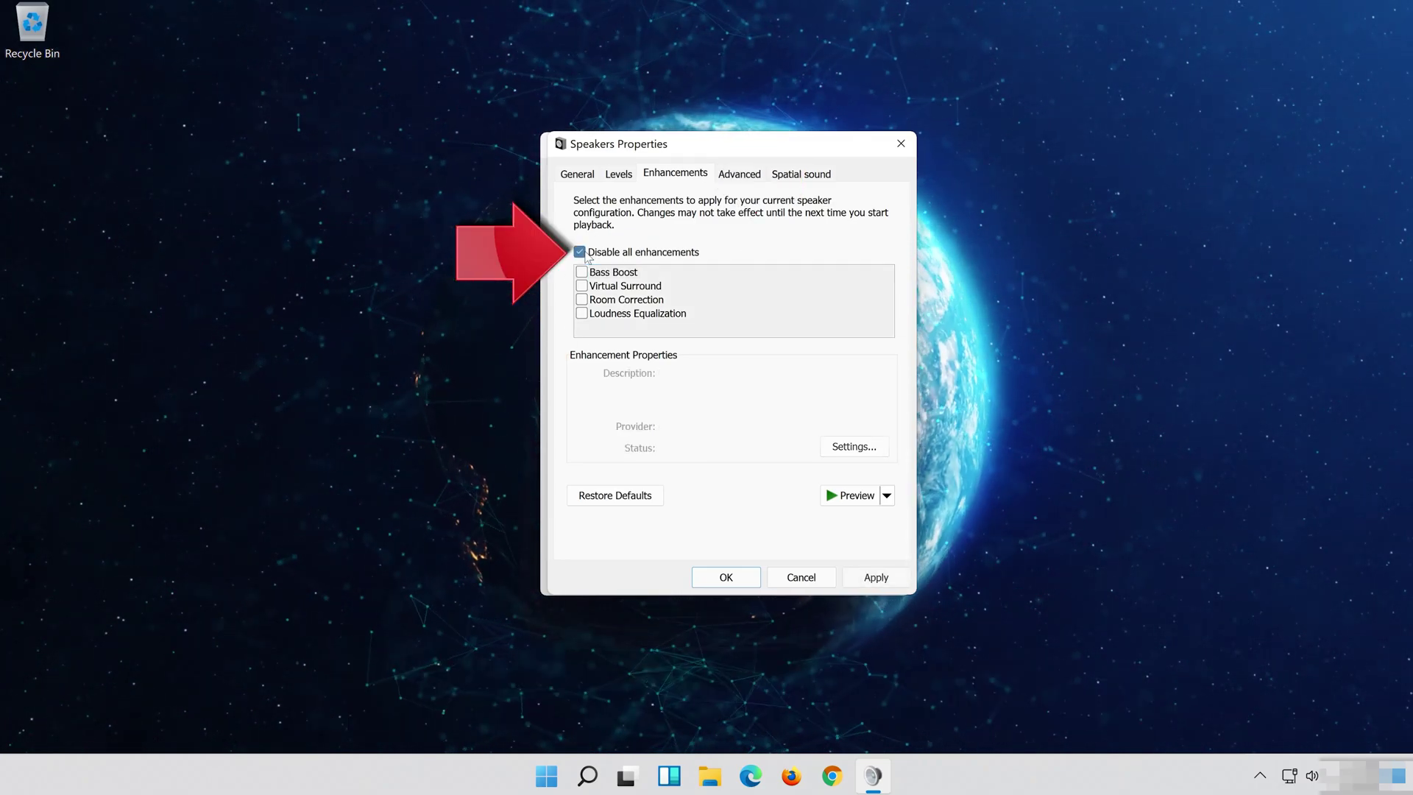
left_click(887, 577)
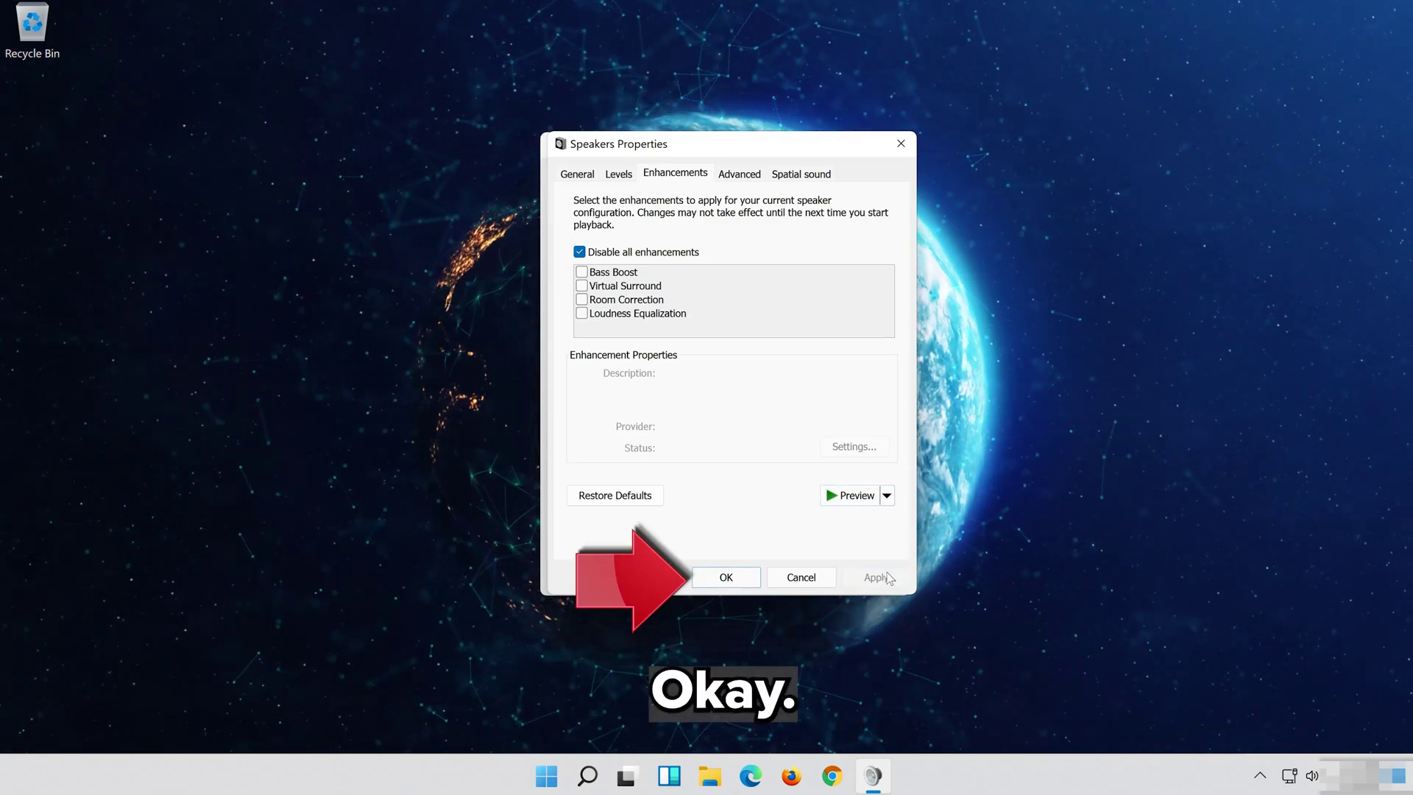
left_click(750, 579)
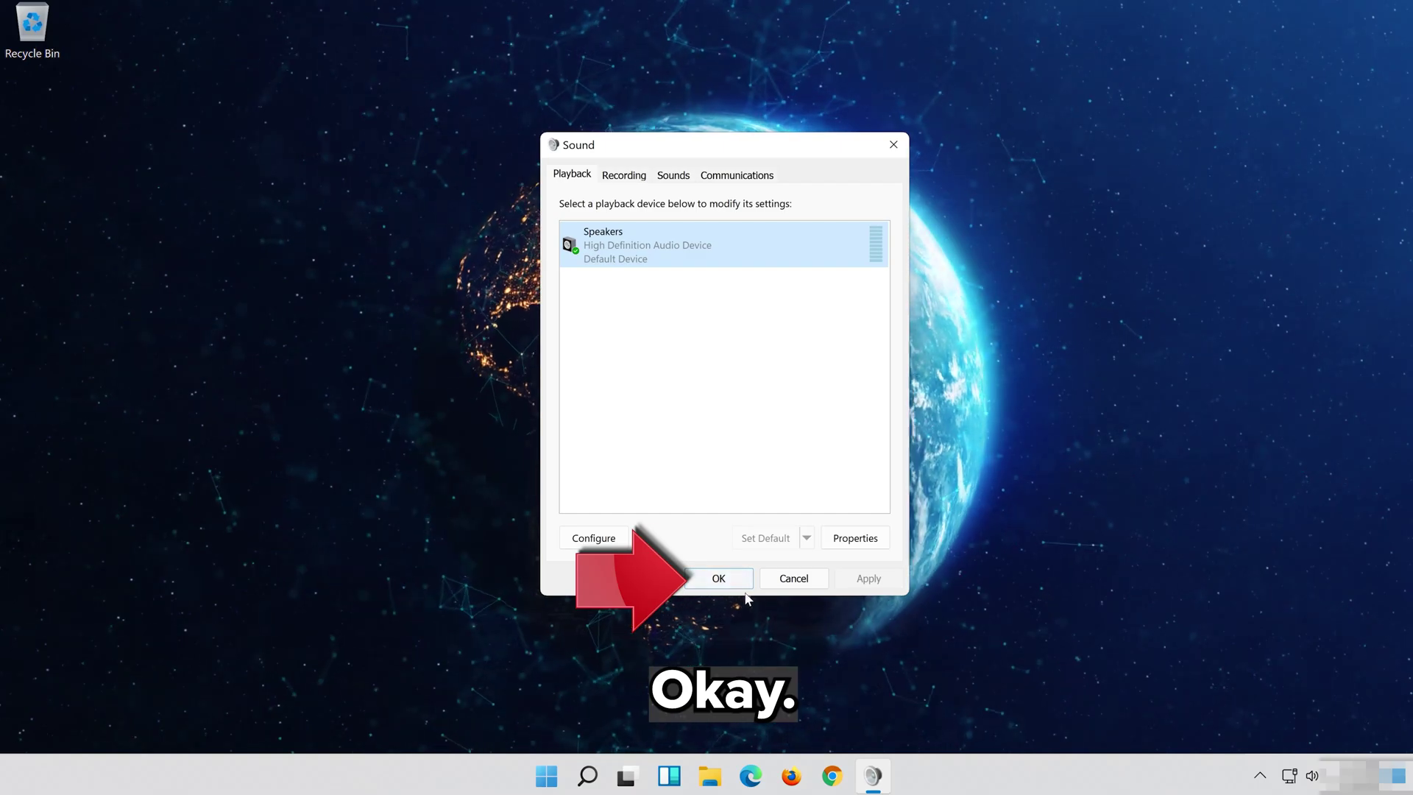
left_click(719, 579)
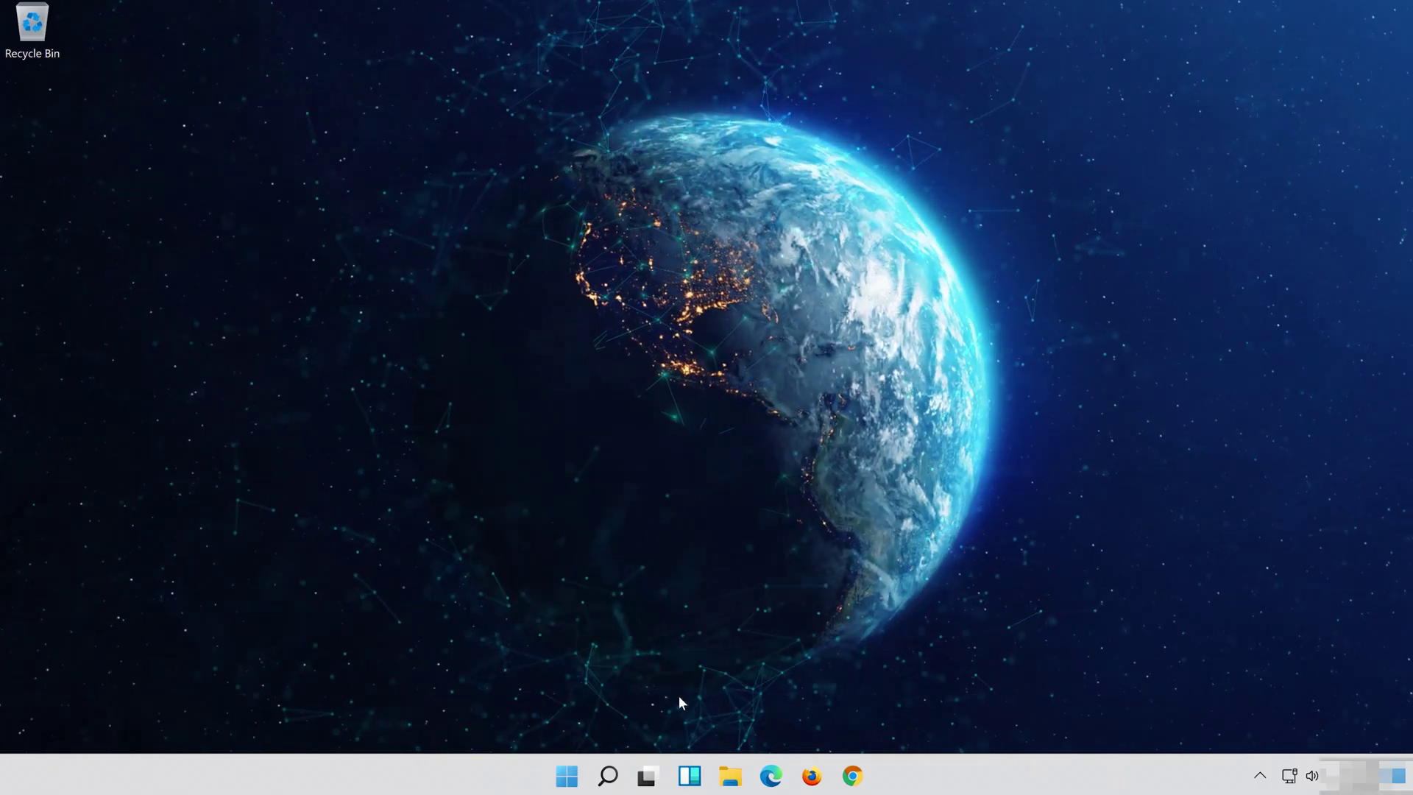
- Search for "control panel", open Control Panel and bring up the Sound settings under Hardware and Sound
left_click(615, 782)
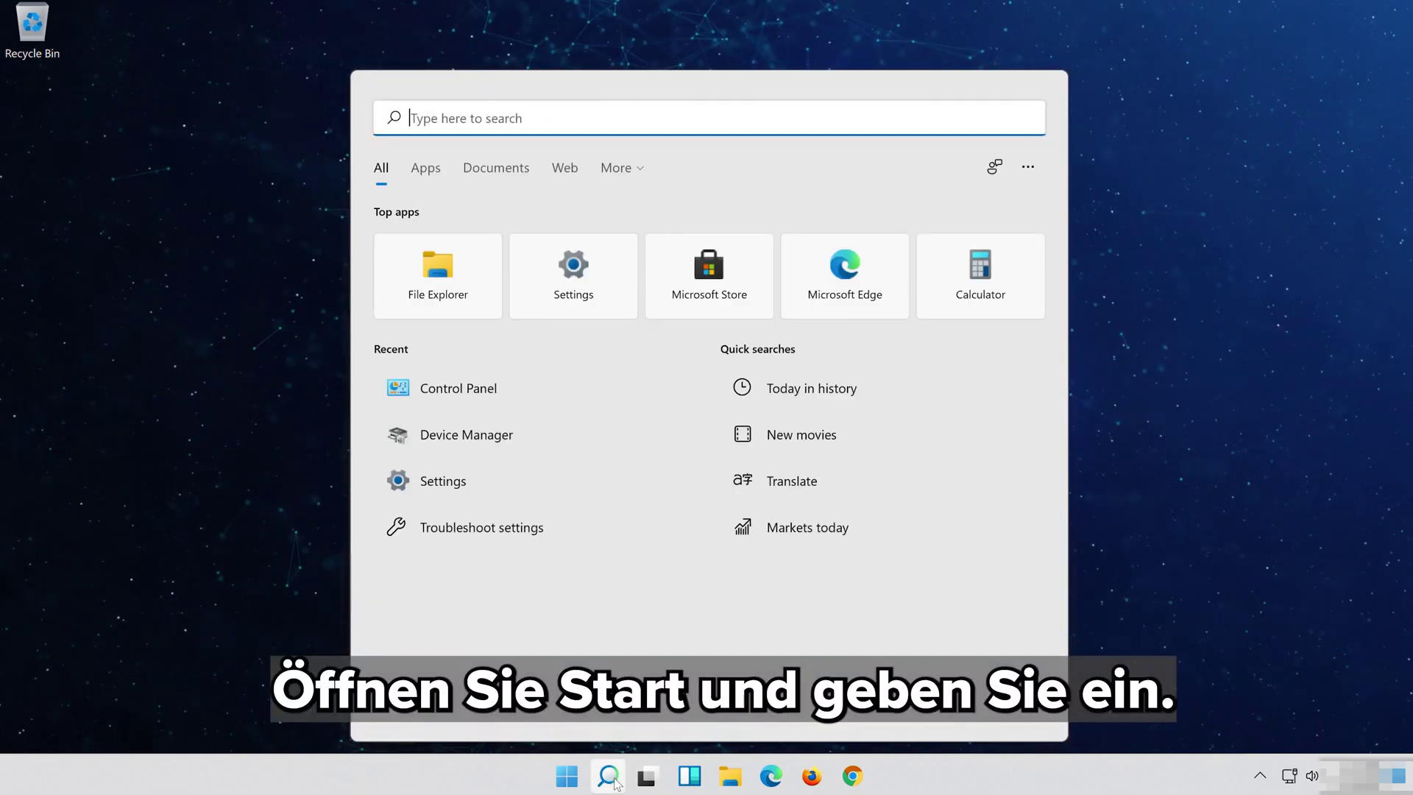
type("contro")
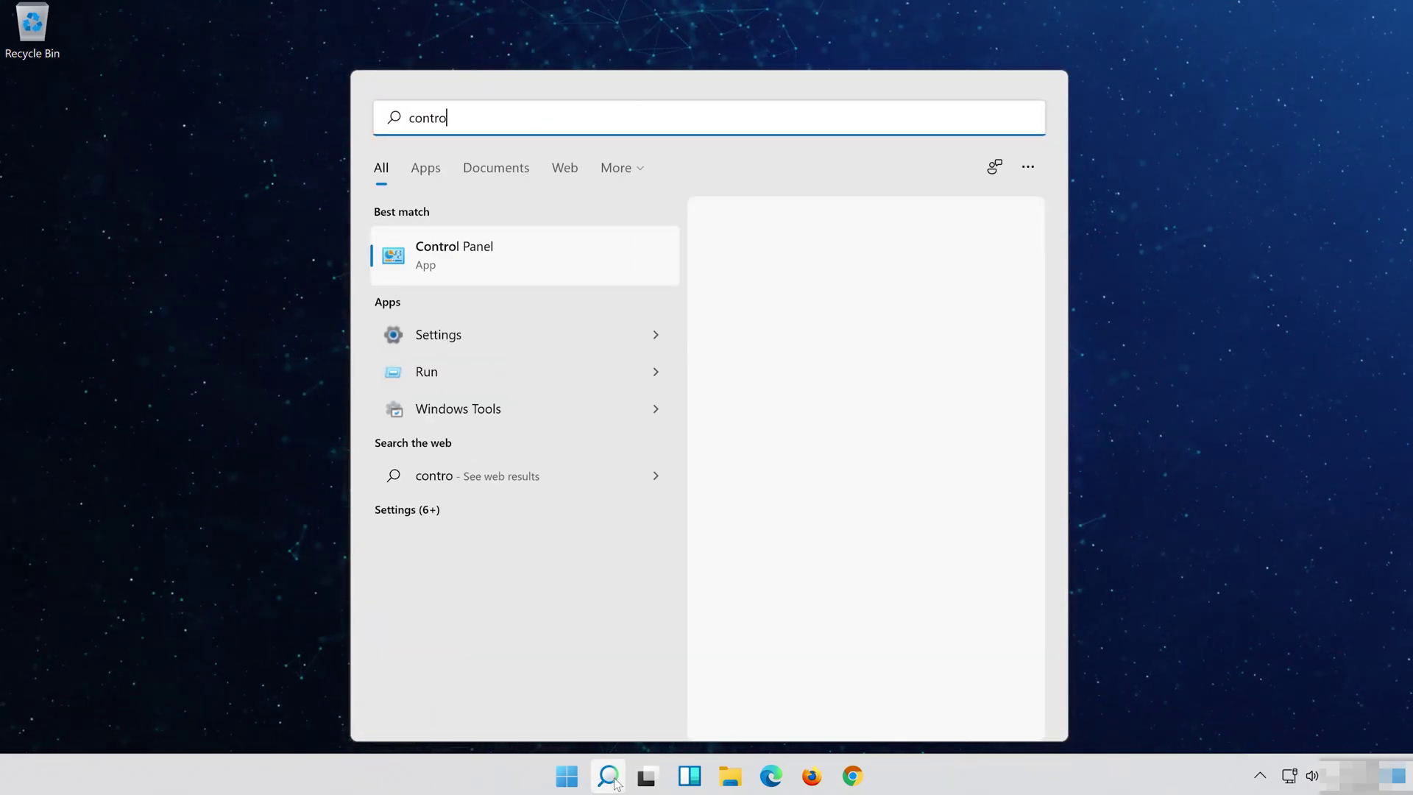
type("l panel")
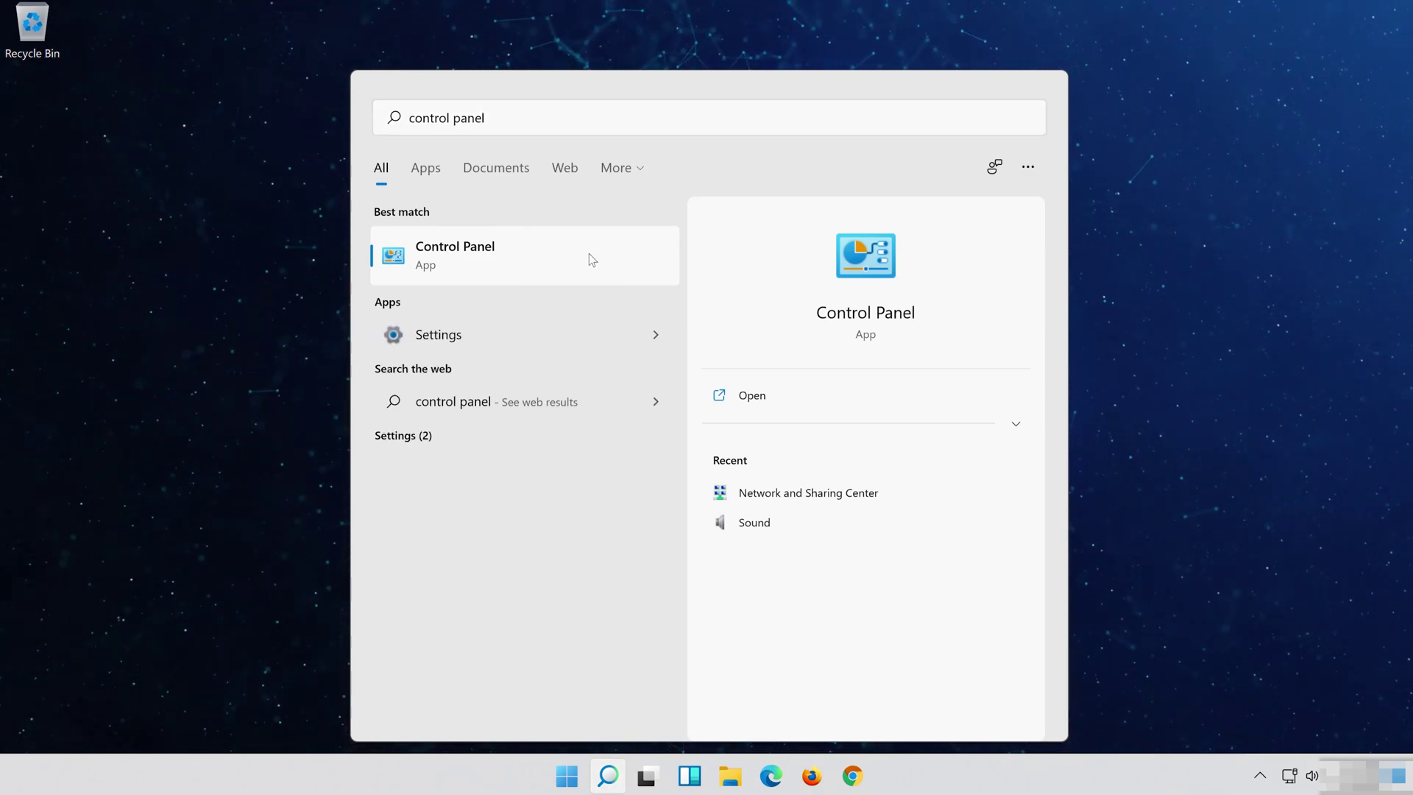
left_click(589, 254)
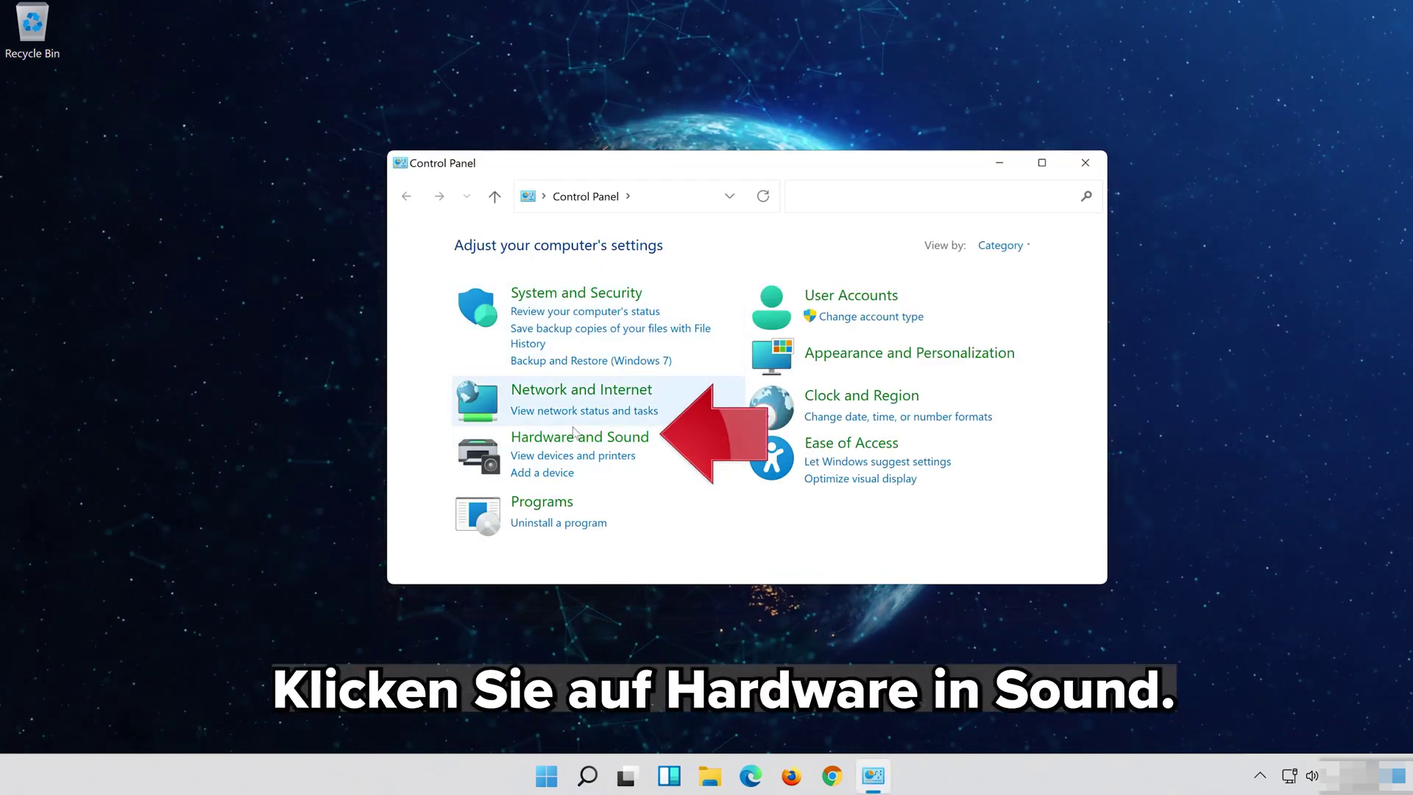
left_click(620, 445)
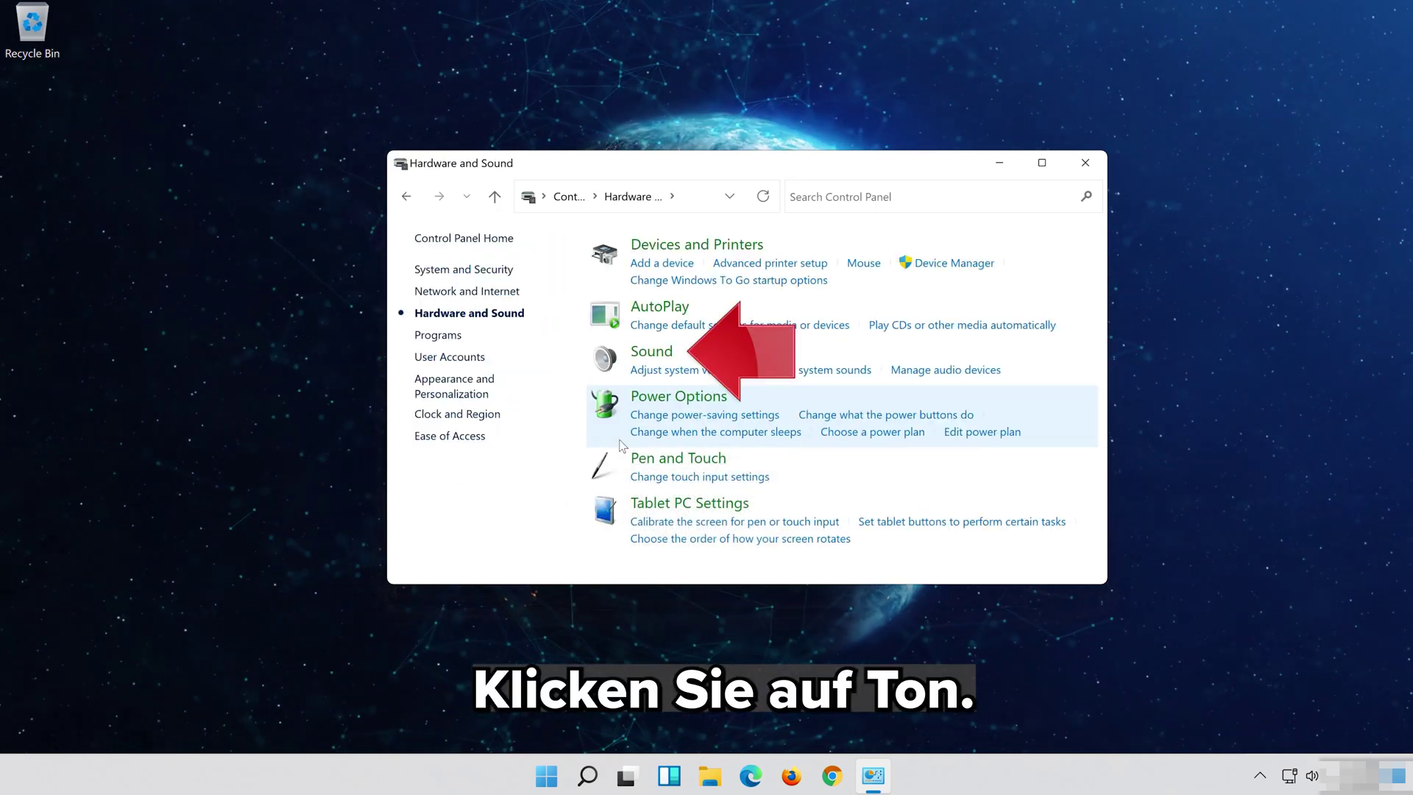
left_click(640, 359)
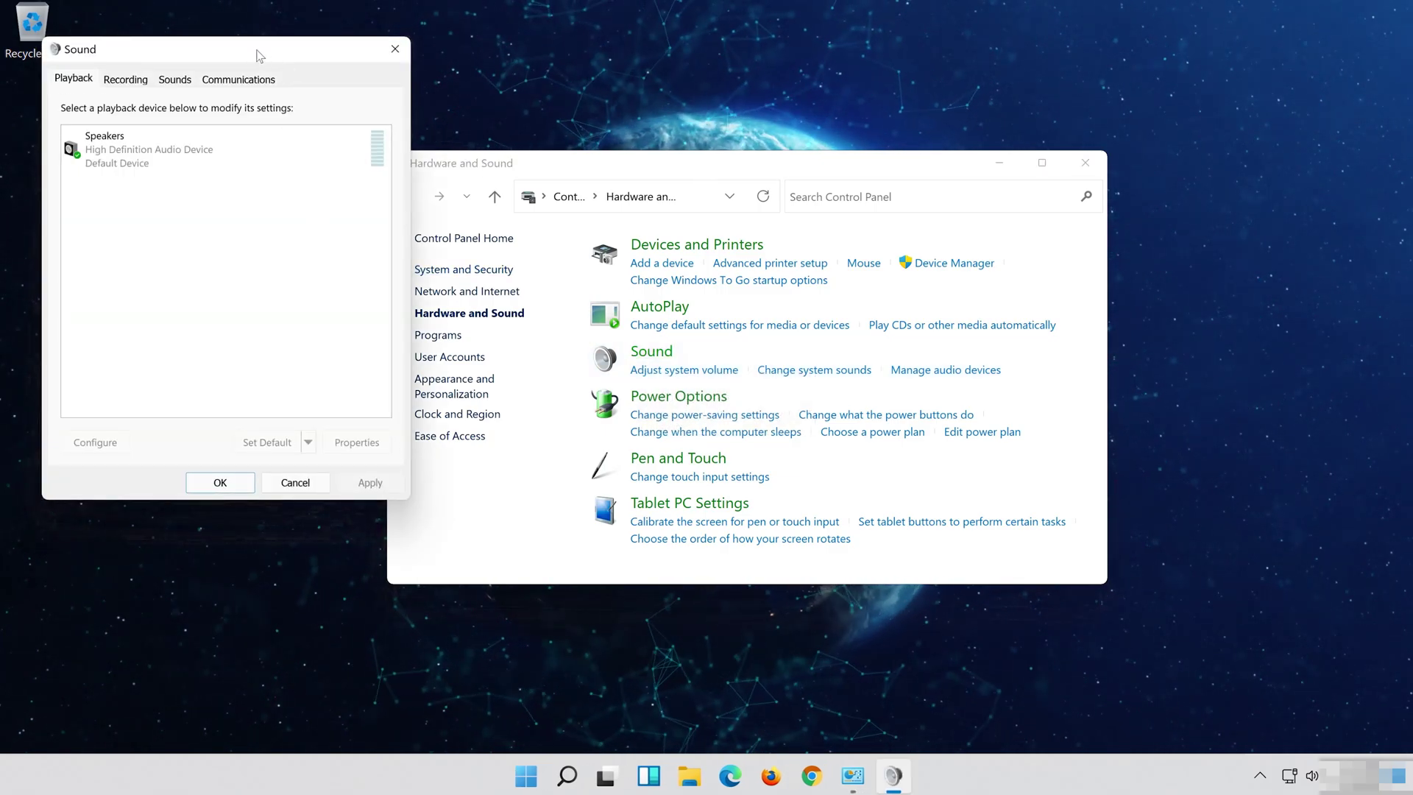
- Move the Sound dialog over the Control Panel window and open the properties of the Speakers playback device
left_click_drag(230, 54, 767, 134)
left_click(733, 228)
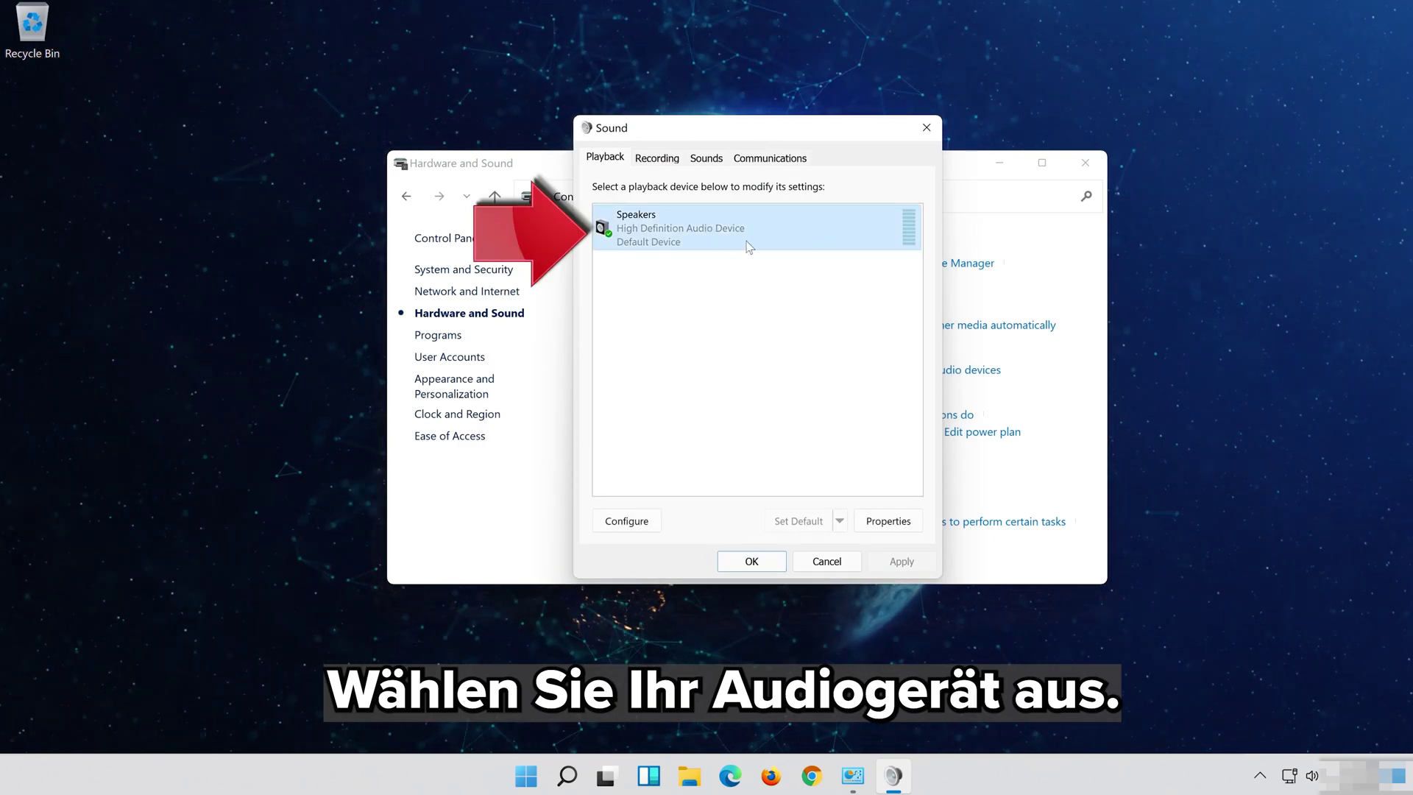
right_click(747, 241)
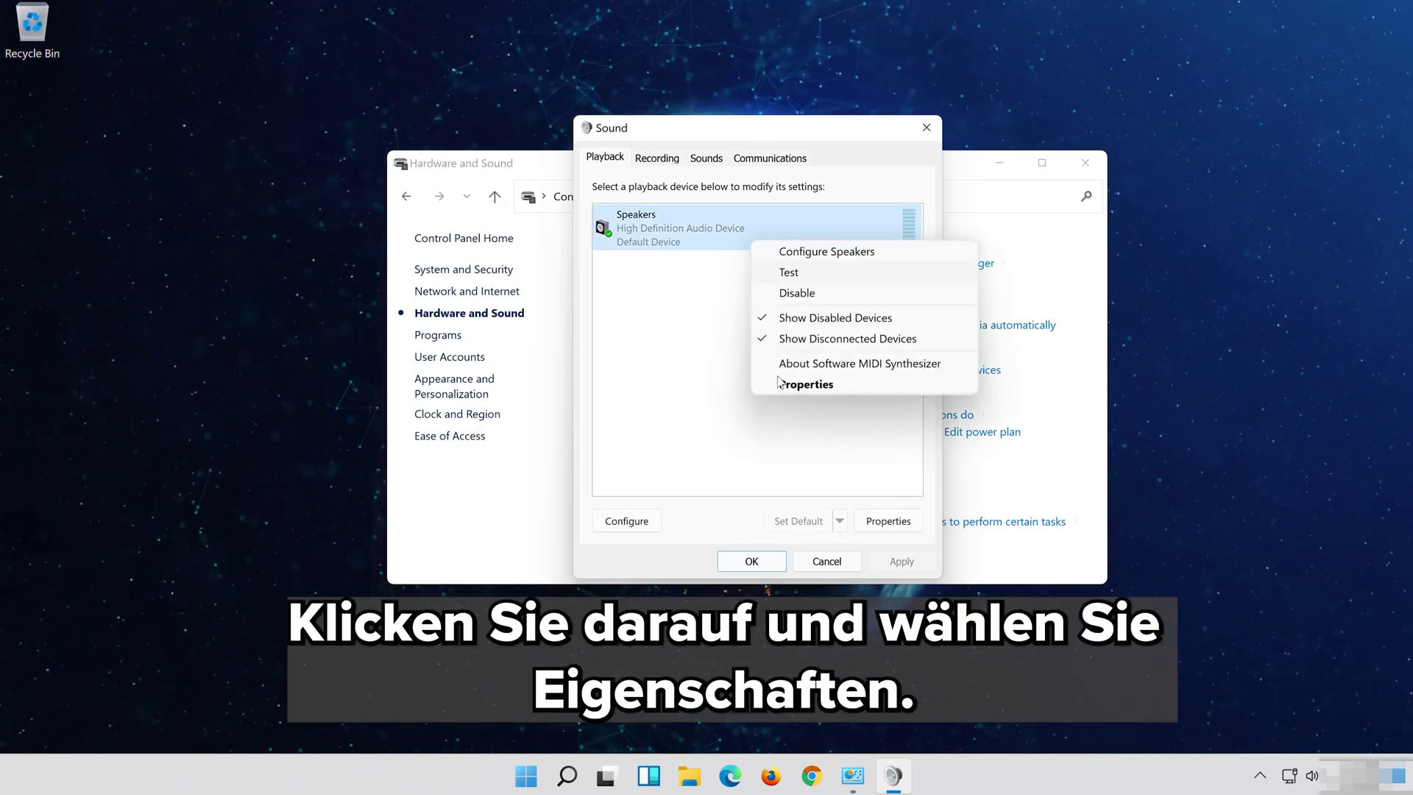
left_click(806, 385)
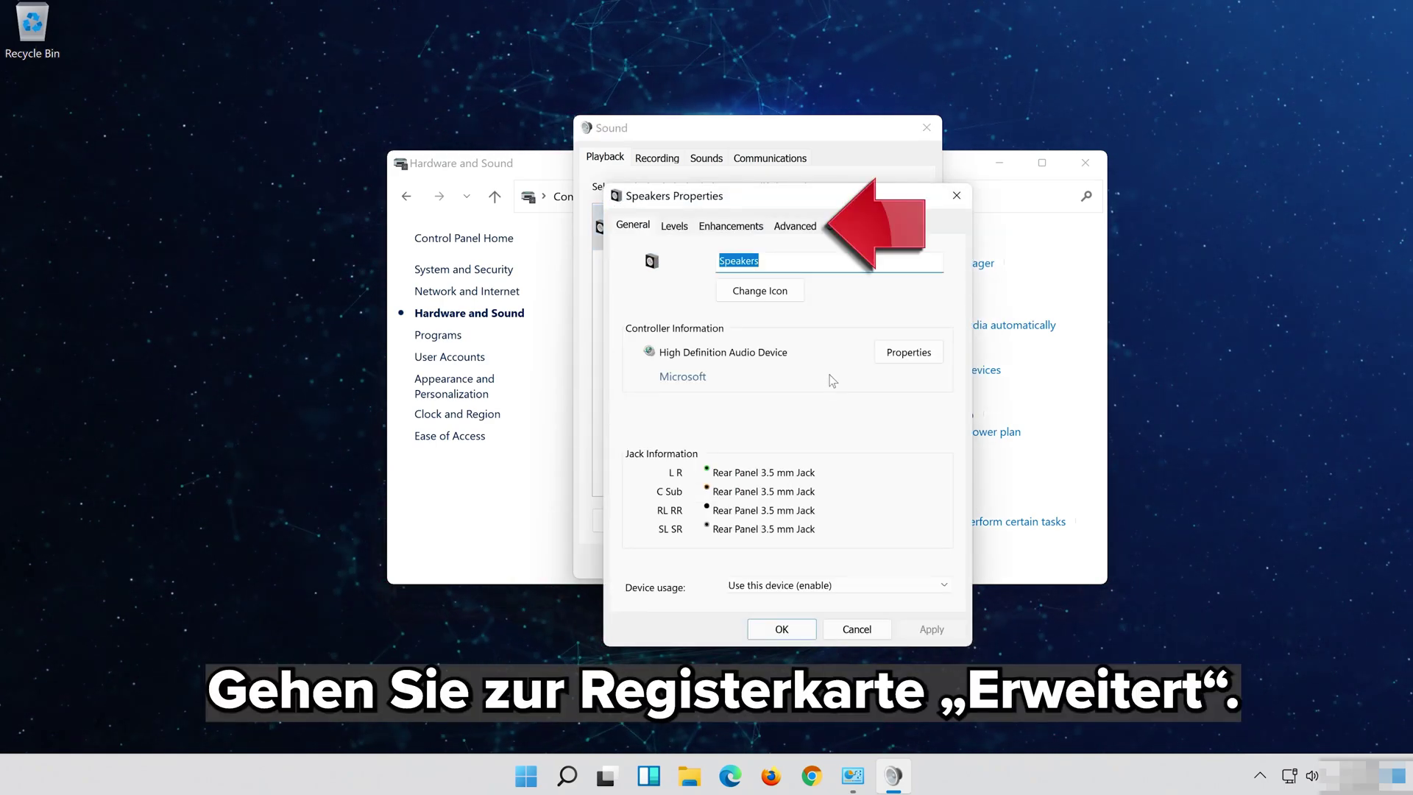
- Set the speakers' default format to 16 bit, 48000 Hz (DVD Quality) and confirm both sound dialogs
left_click(804, 226)
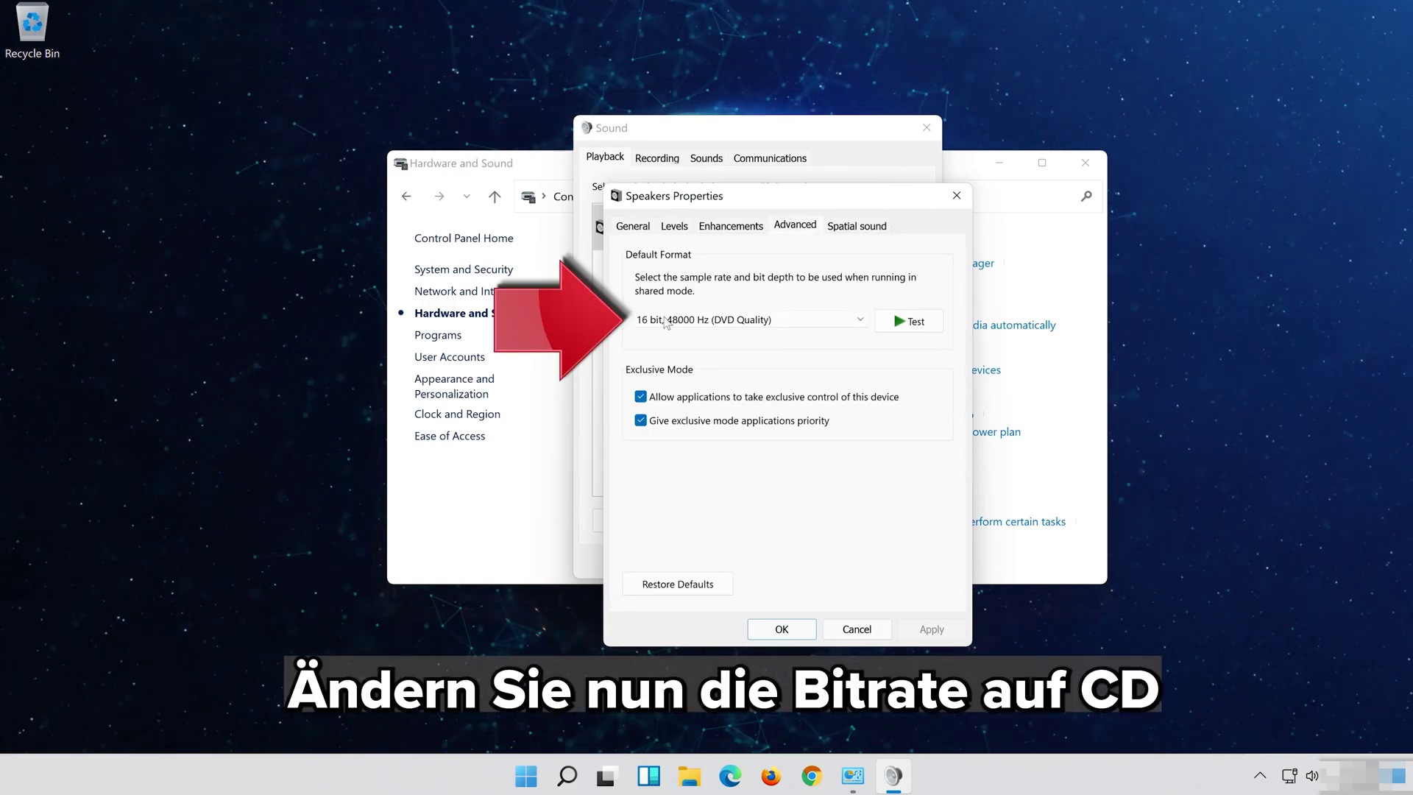
left_click(720, 321)
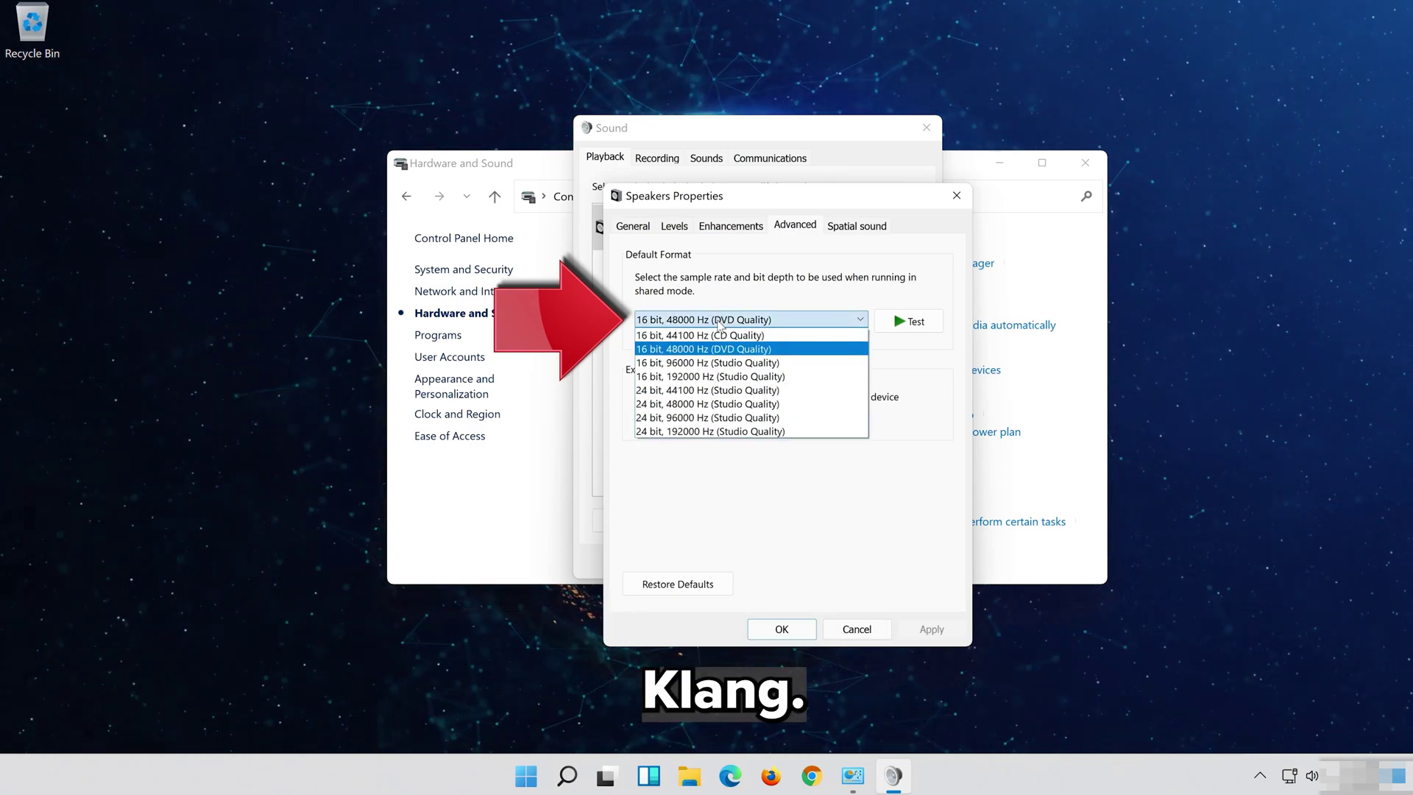
left_click(762, 349)
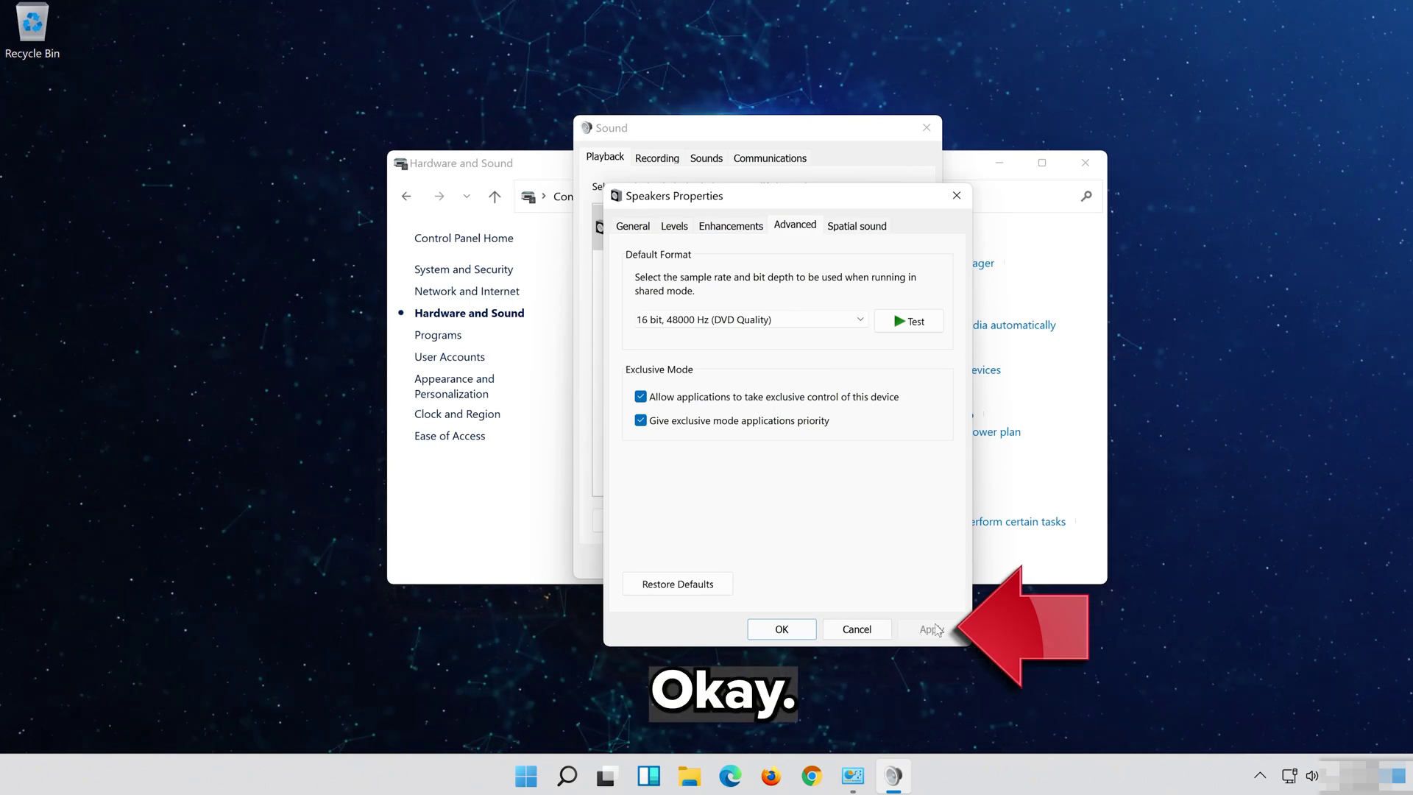
left_click(779, 635)
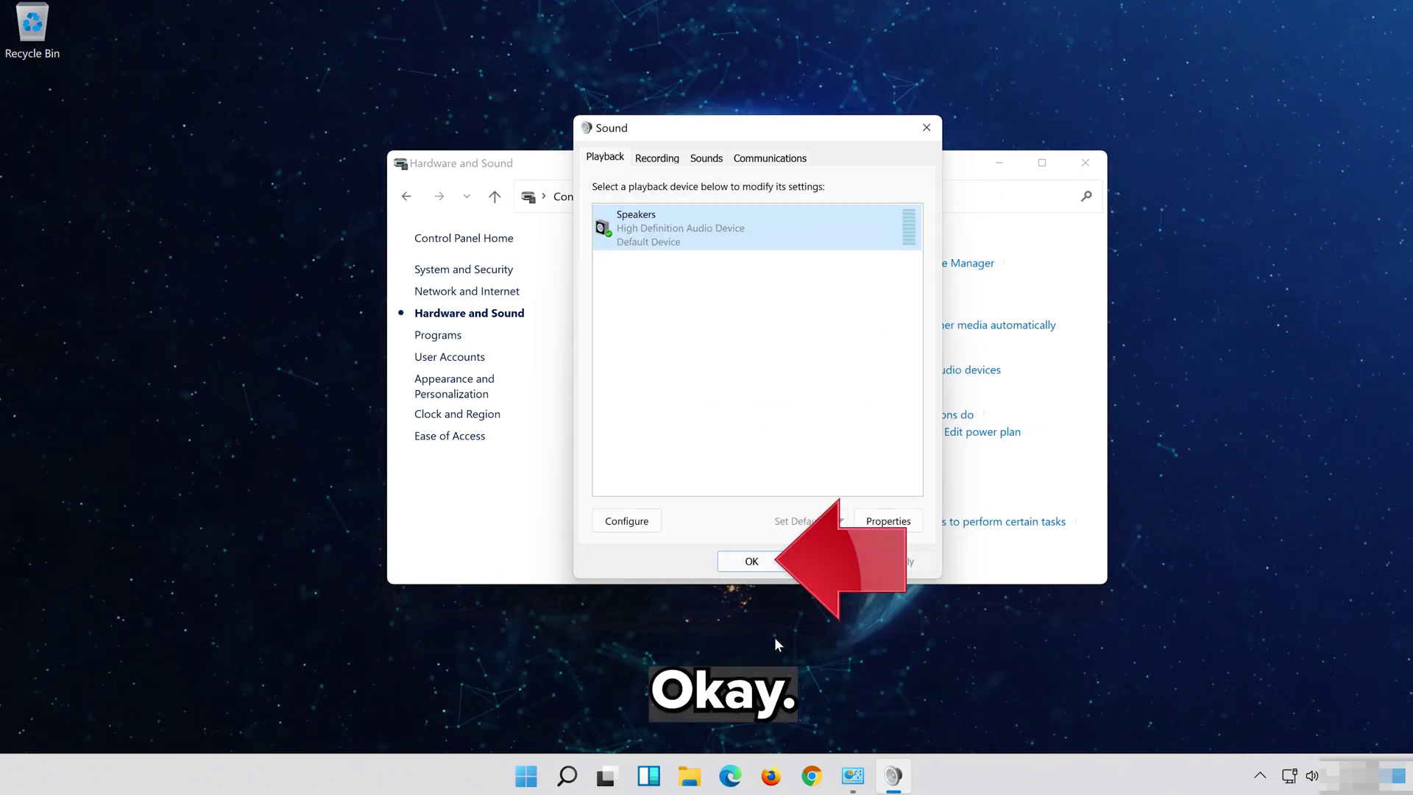
left_click(732, 564)
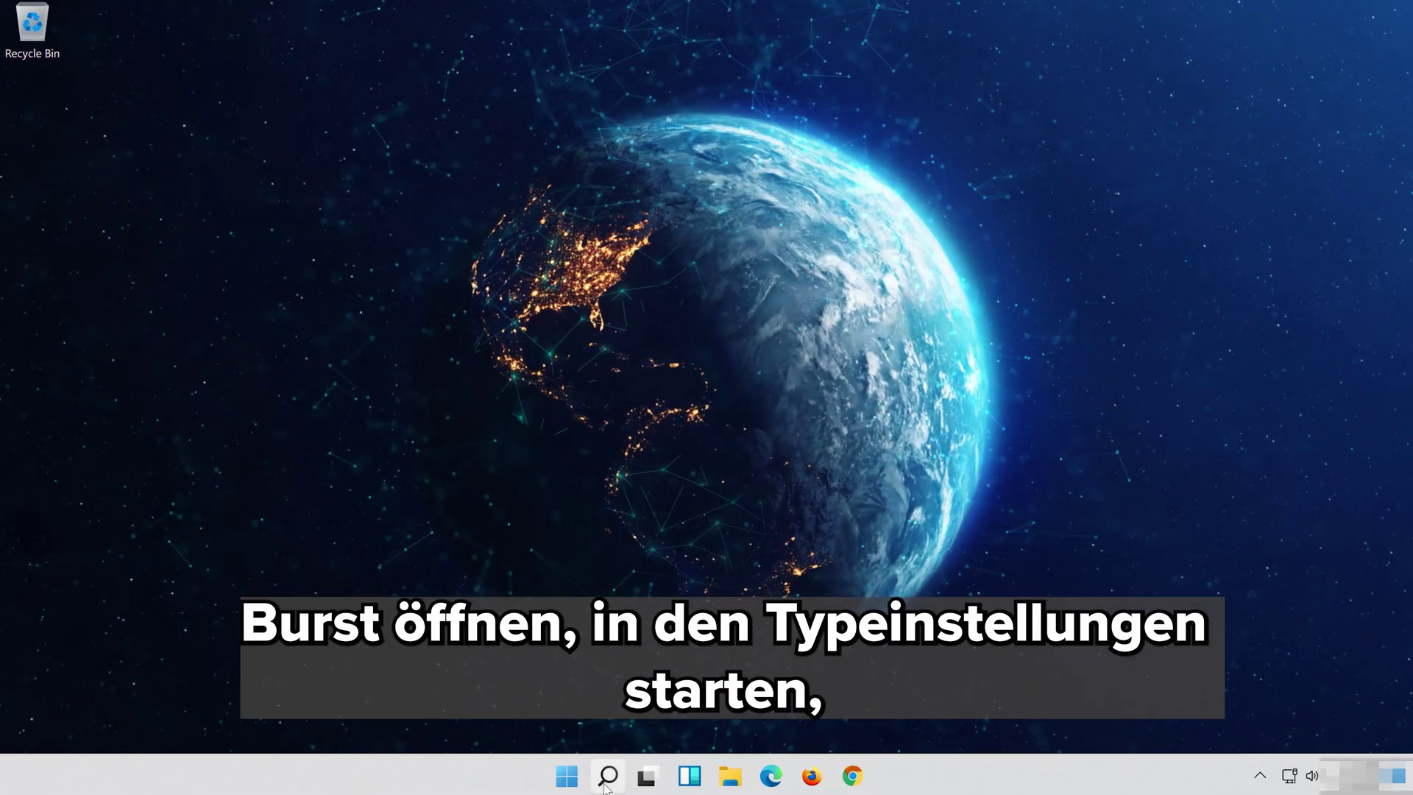
- Search Windows for "settings" and open the Settings app
left_click(608, 777)
type("s")
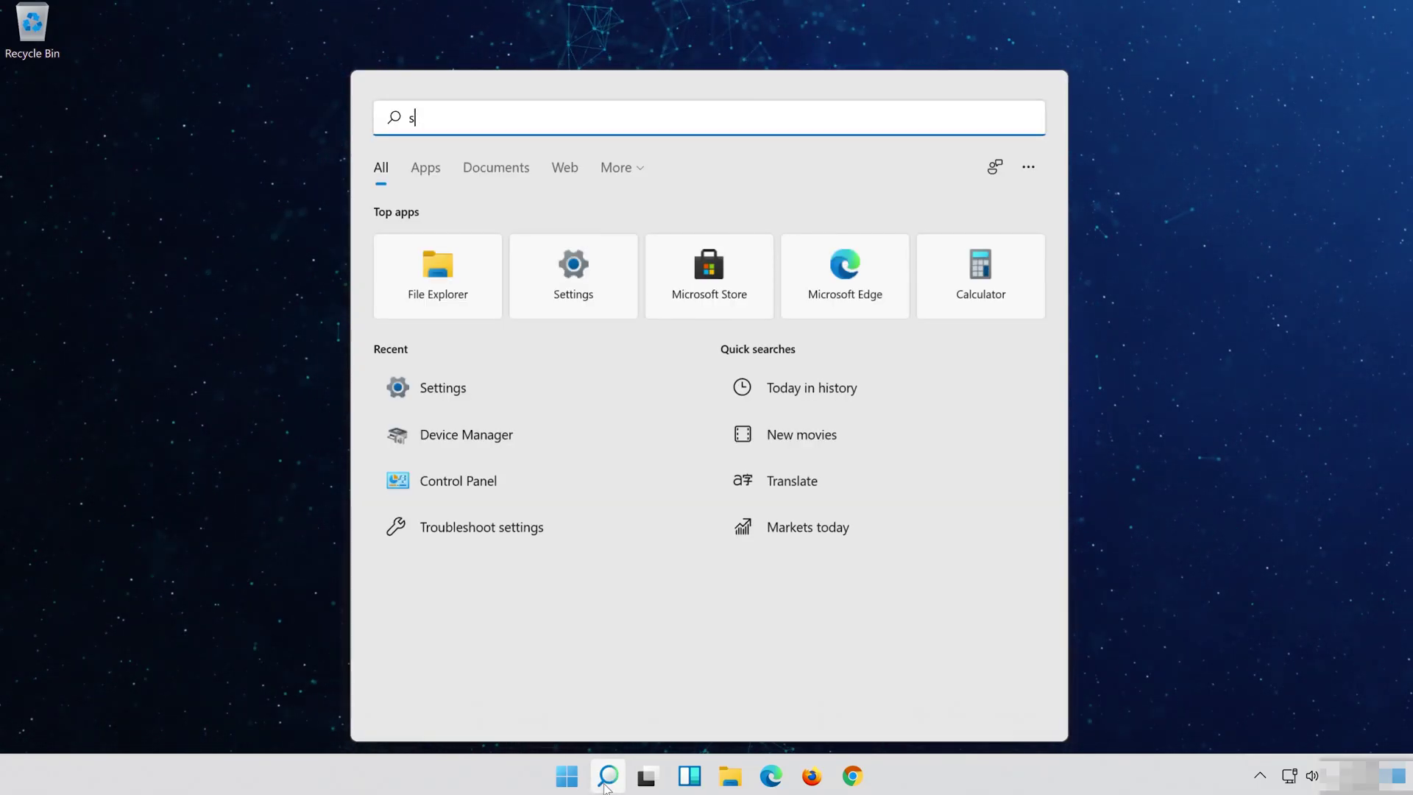
type("ettings")
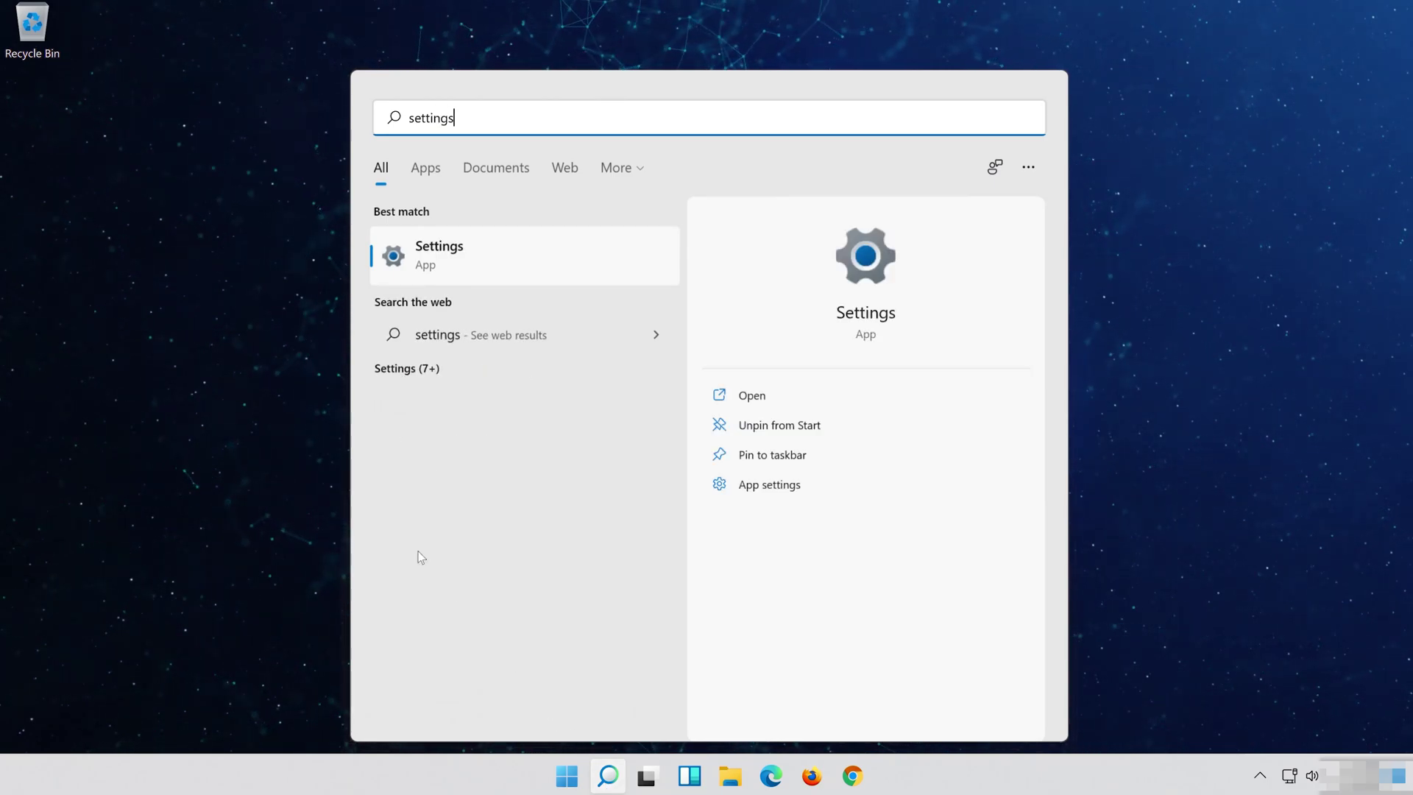
left_click(519, 262)
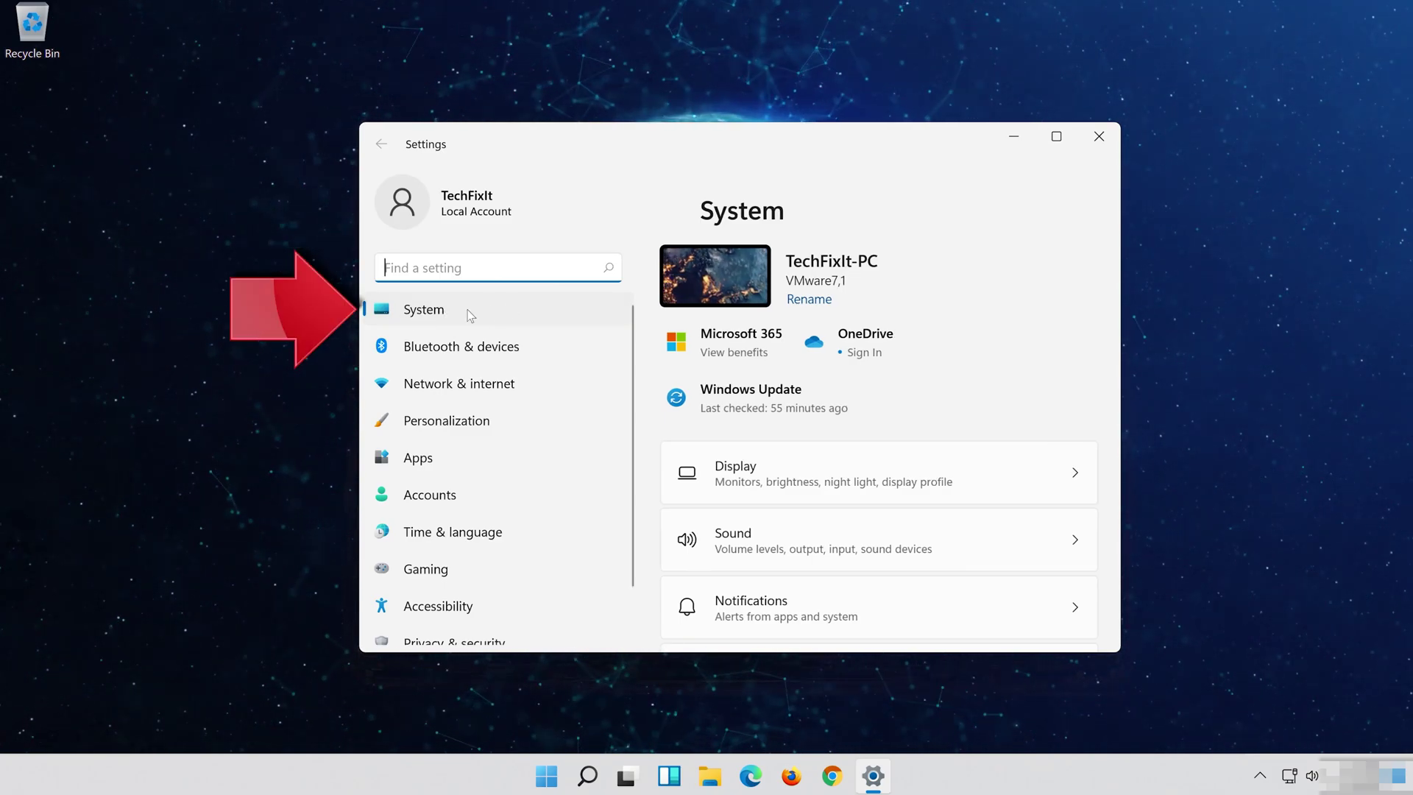
- Run the Playing Audio troubleshooter from the other troubleshooters in the System Troubleshoot settings
scroll(804, 515, "down", 3)
scroll(802, 519, "down", 10)
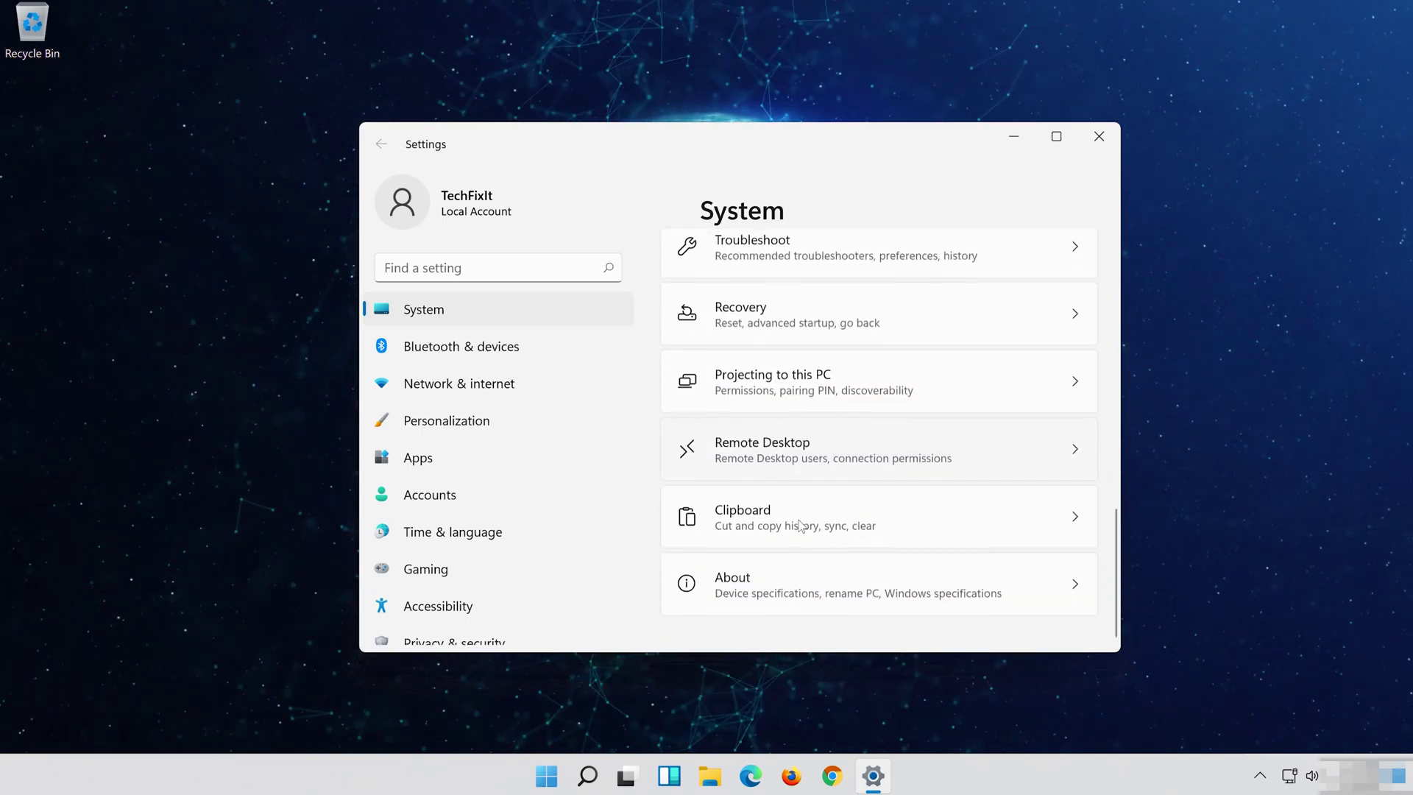
scroll(798, 519, "up", 3)
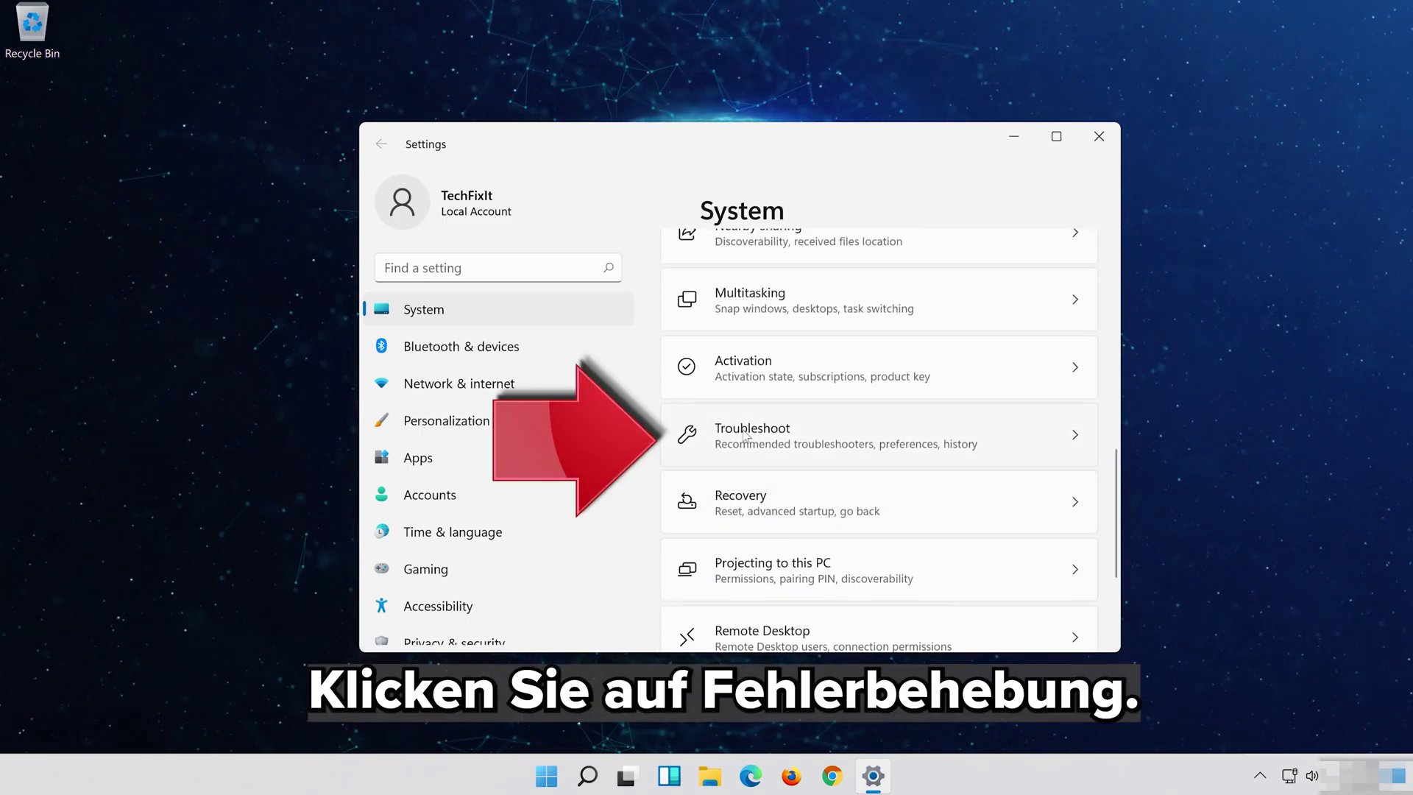
left_click(878, 442)
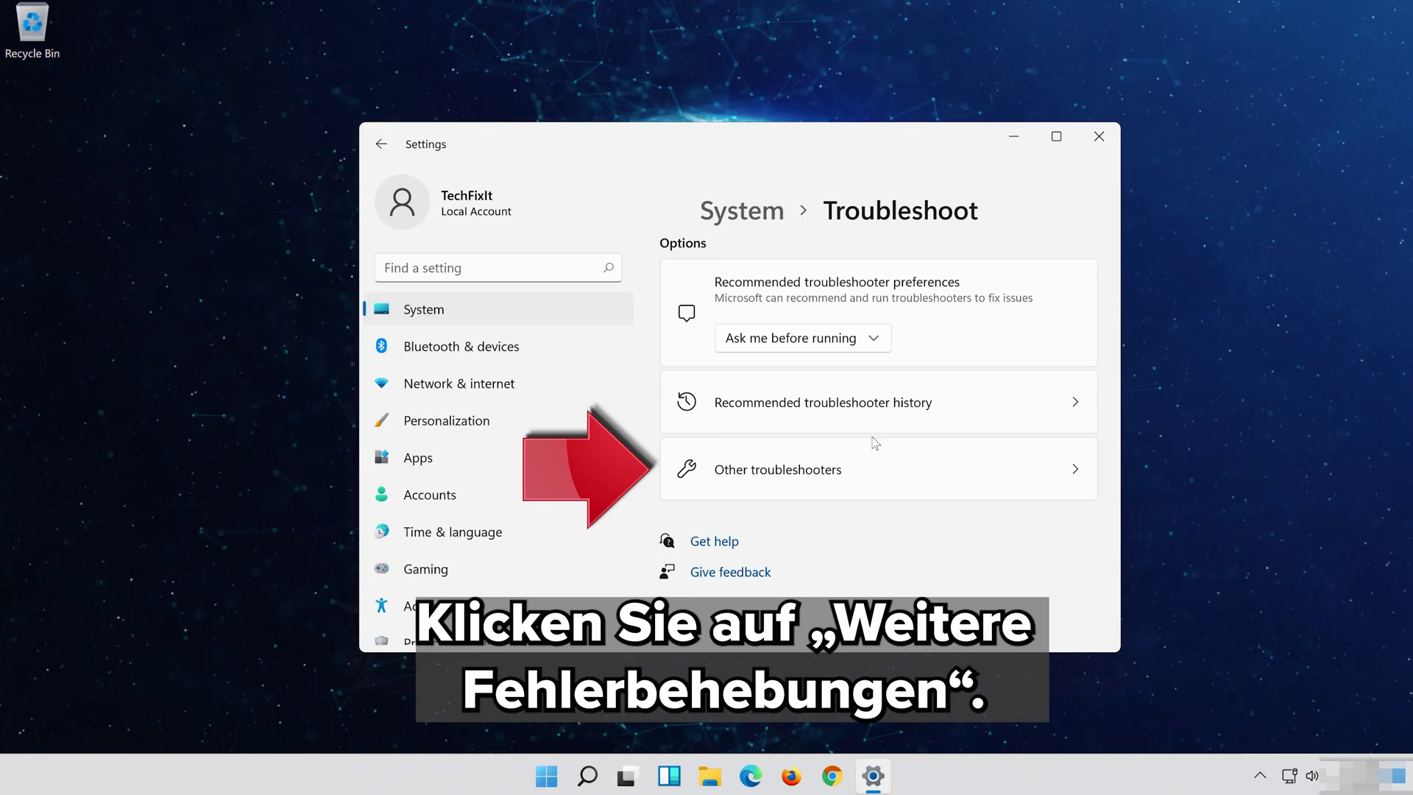
left_click(887, 476)
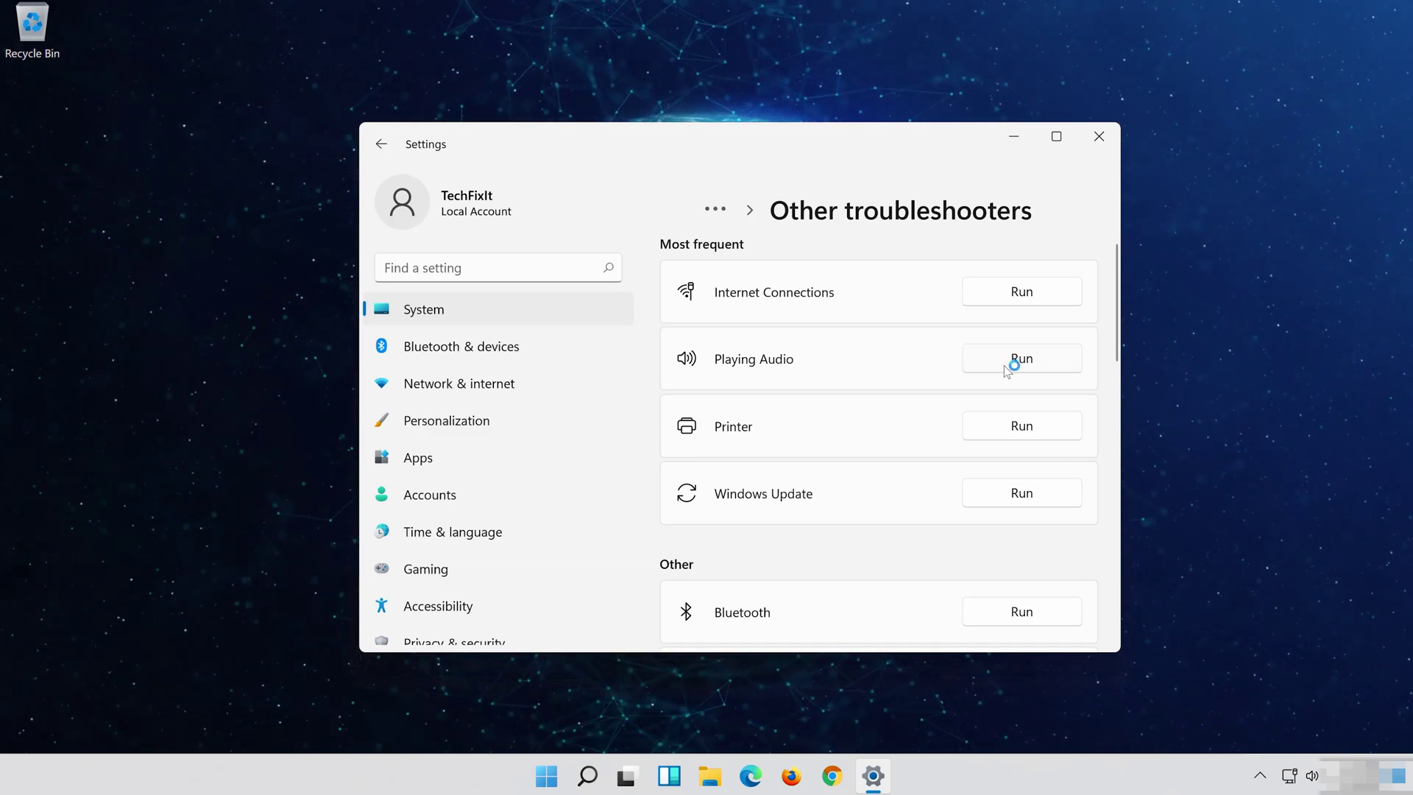
left_click(1007, 368)
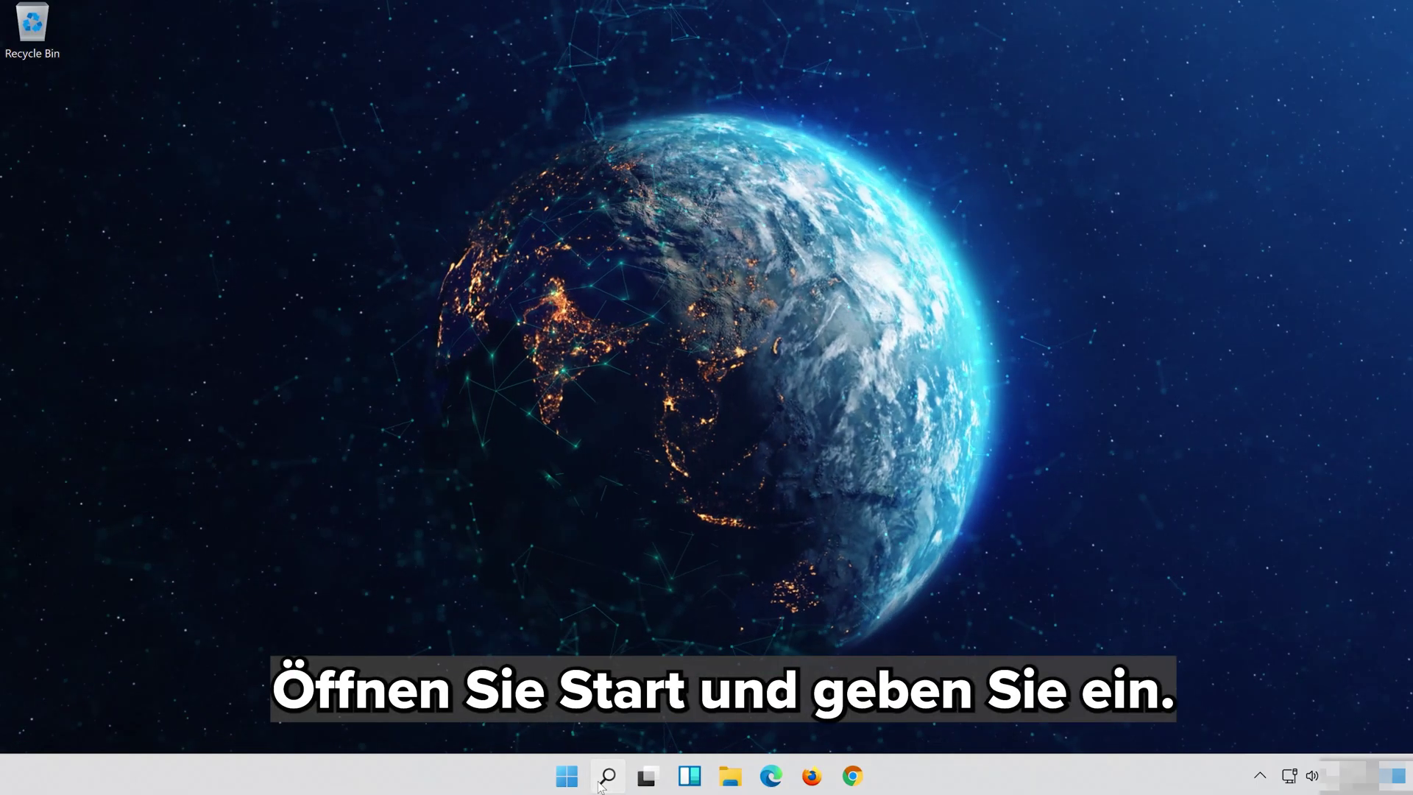
- Search Windows for "device manager", open Device Manager and move its window toward the middle of the desktop
left_click(600, 784)
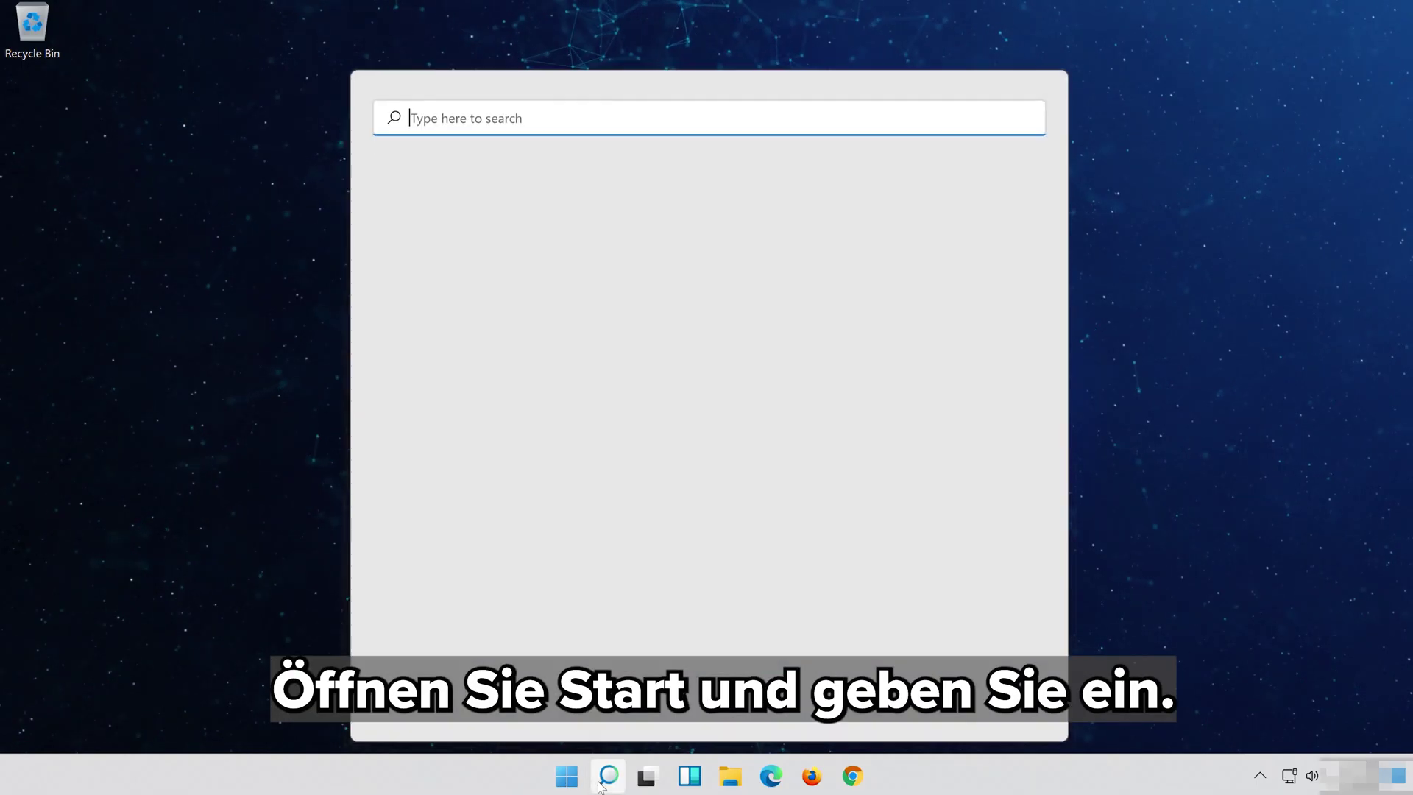
type("devi")
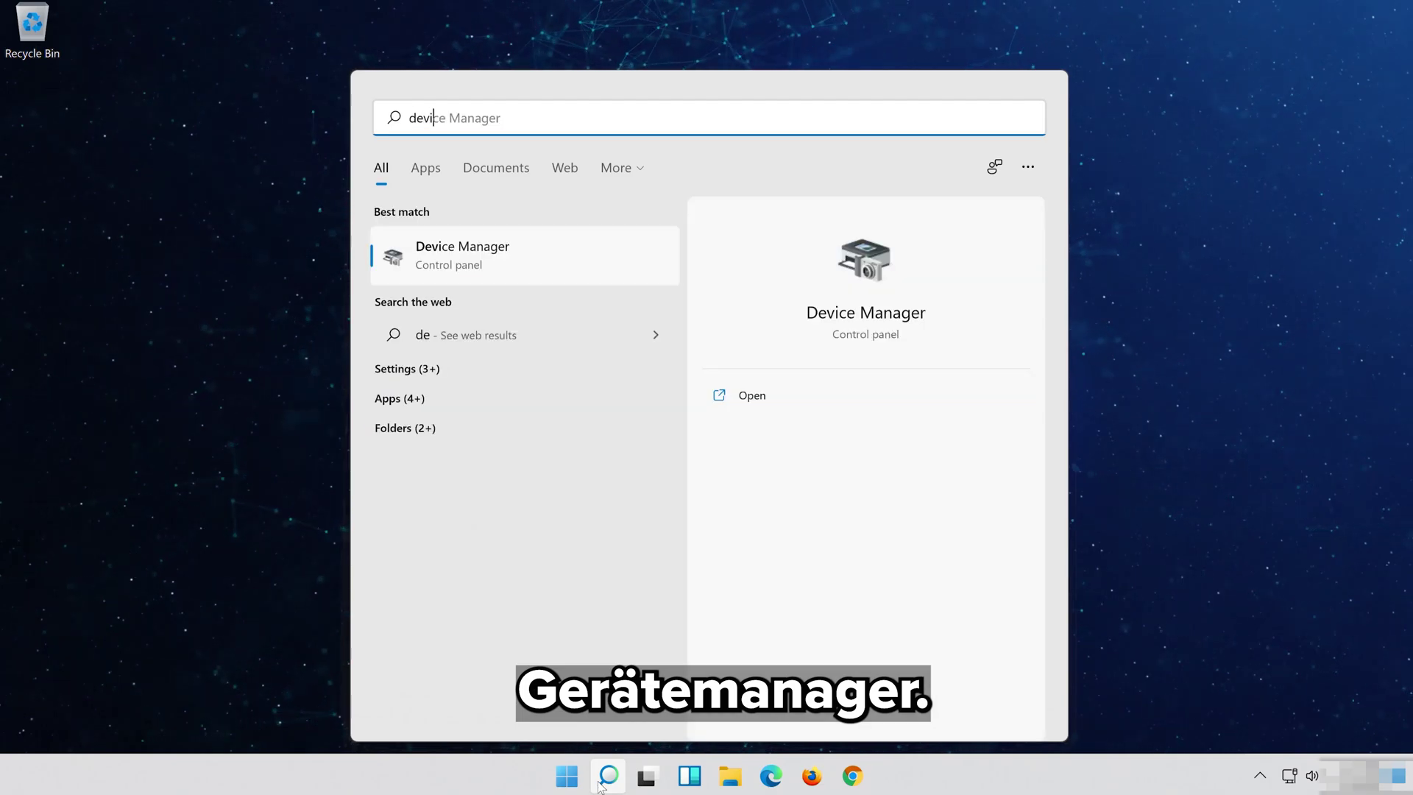
type("ce manager")
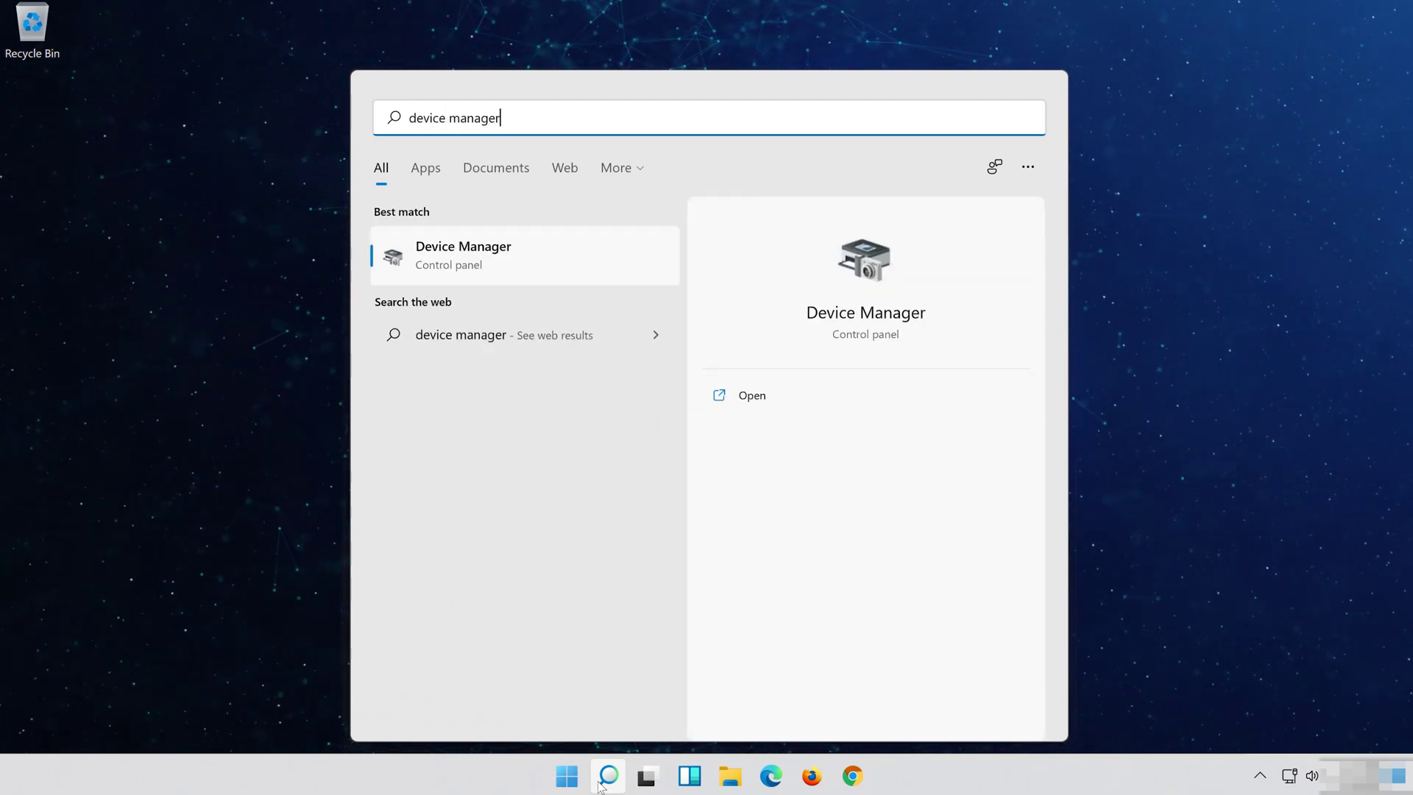
left_click(527, 268)
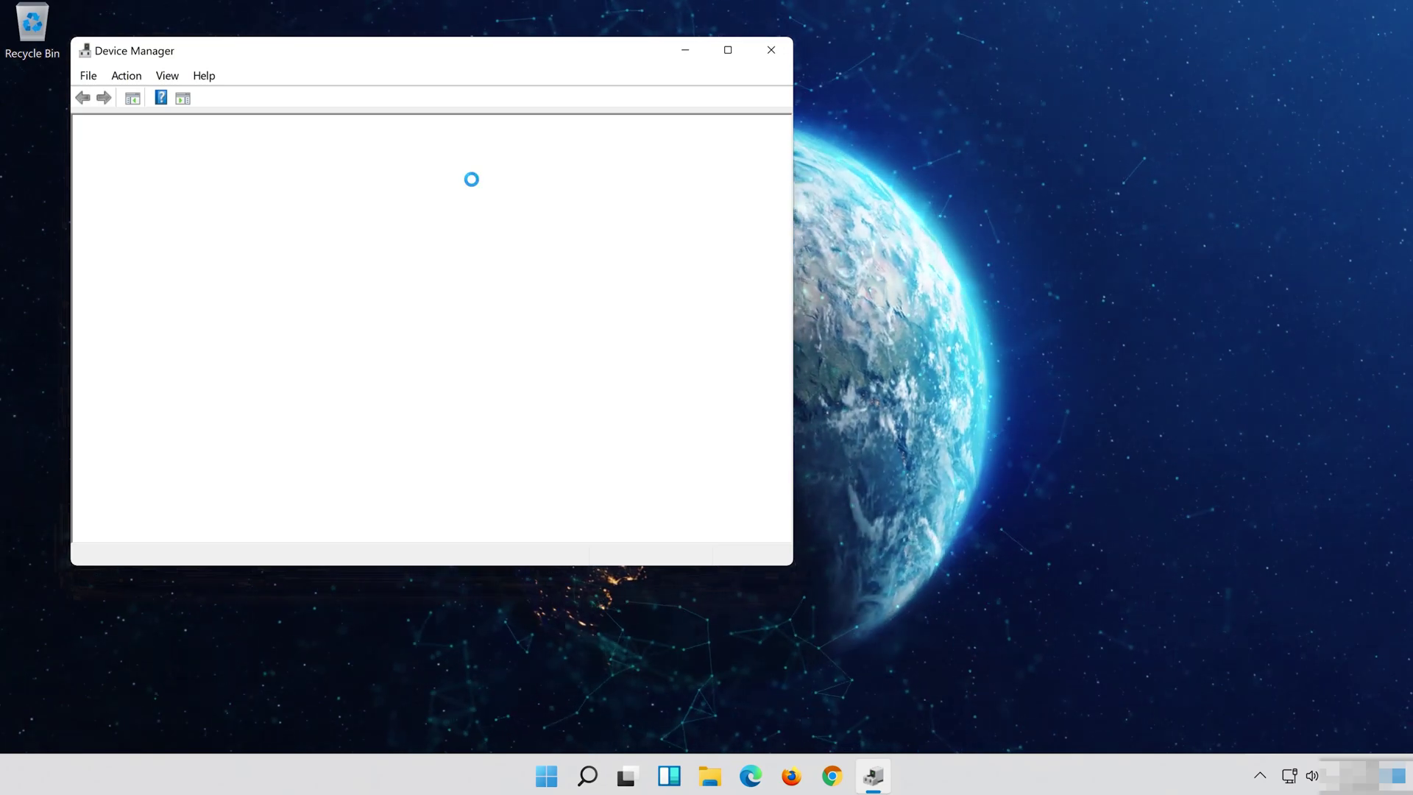
left_click_drag(326, 55, 690, 107)
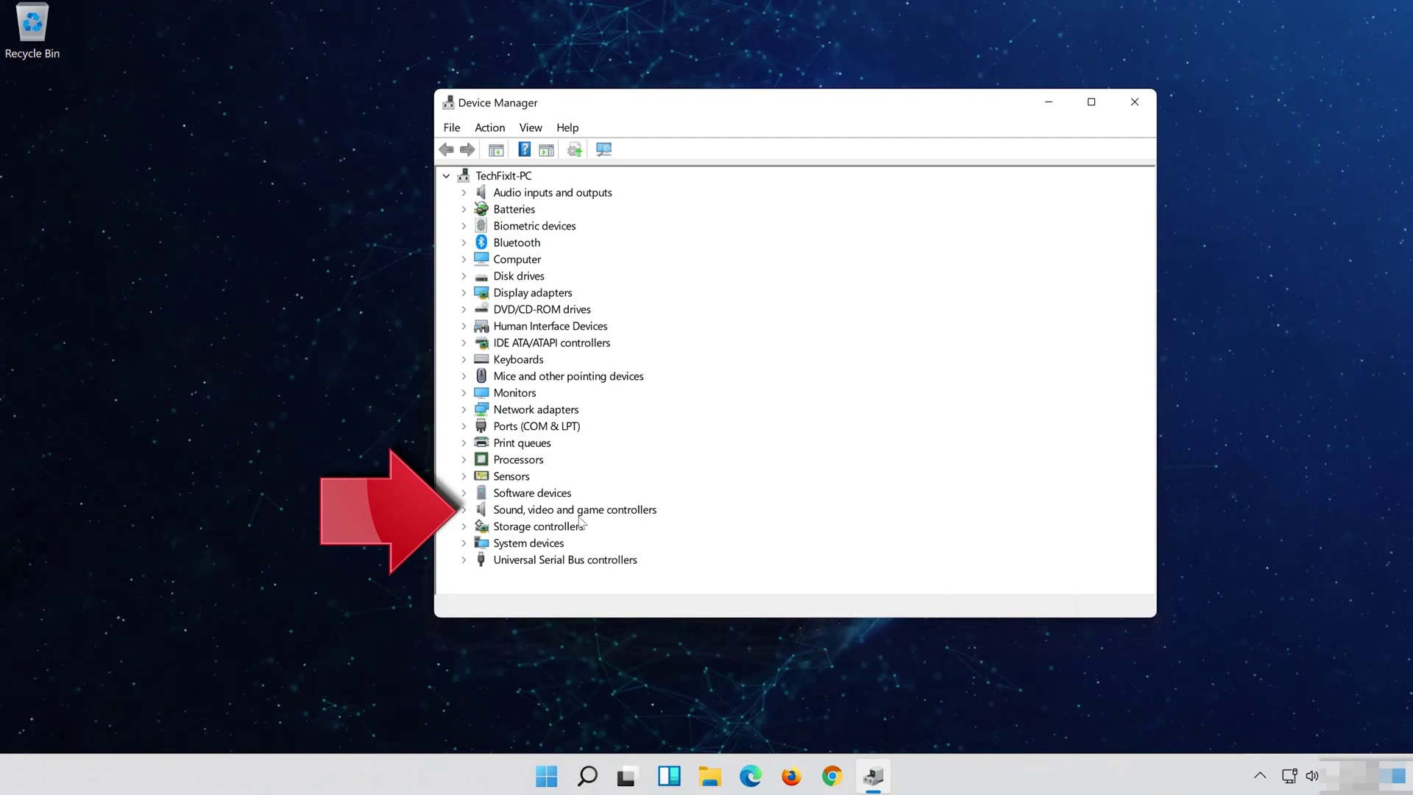
- Expand Sound, video and game controllers and open the properties of the High Definition Audio Device
left_click(463, 509)
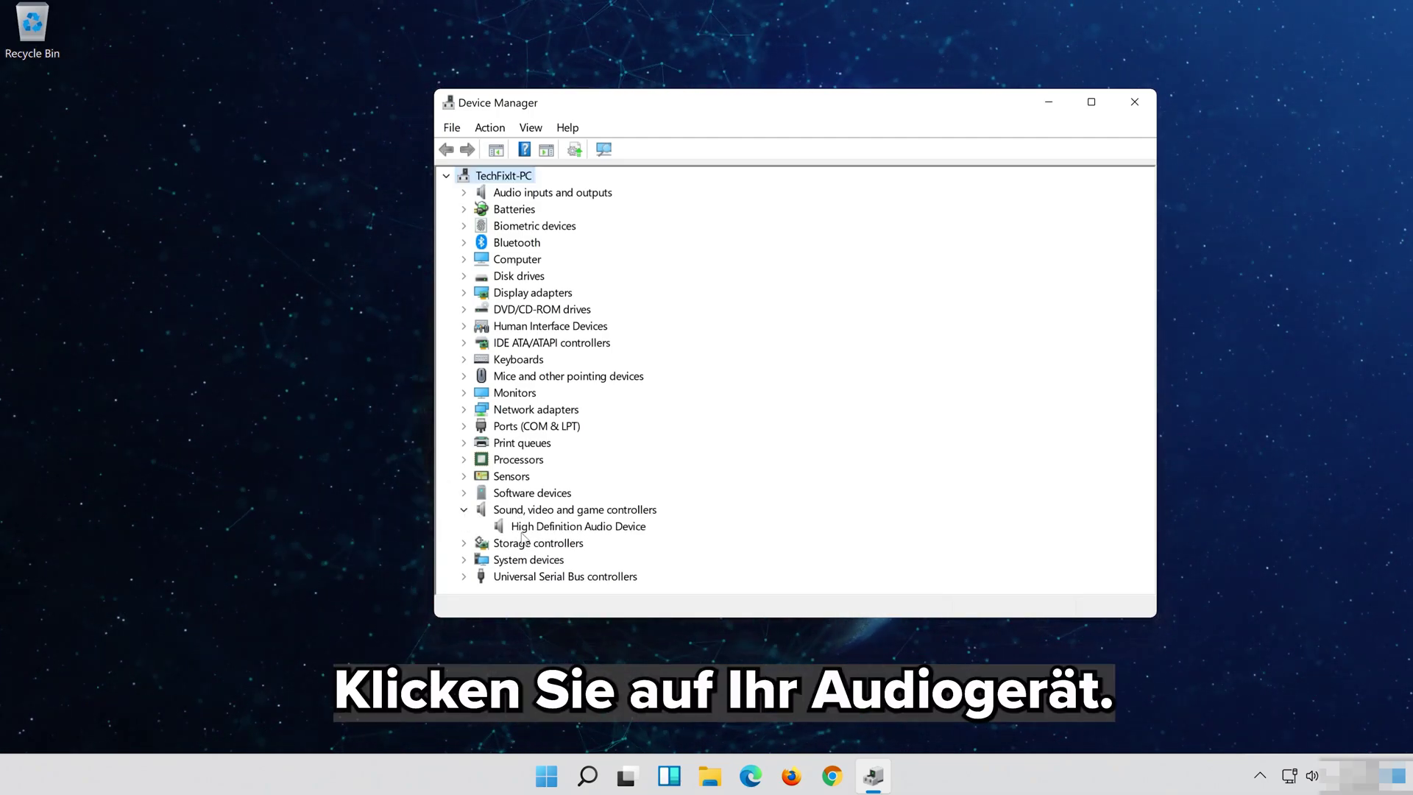
left_click(617, 527)
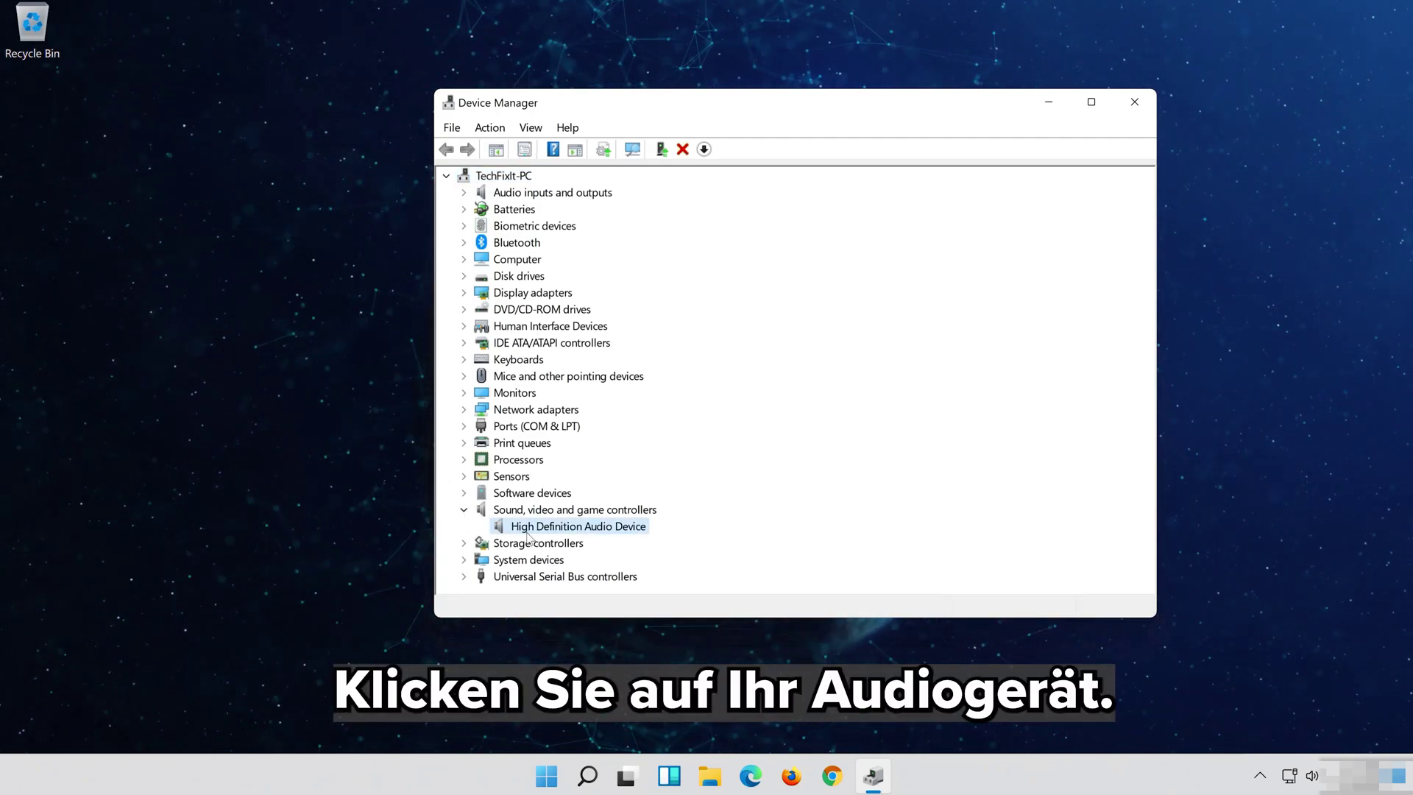
right_click(630, 530)
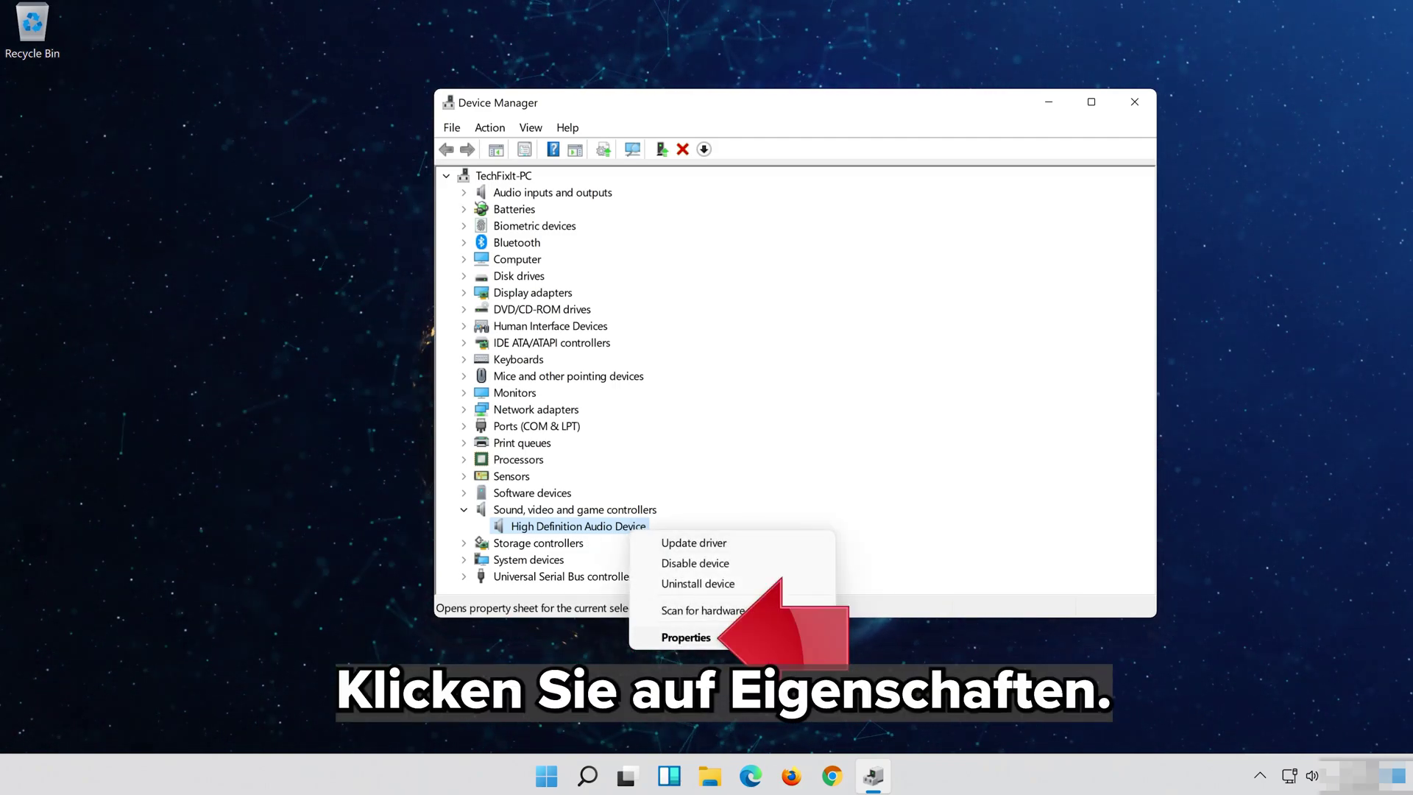
left_click(742, 638)
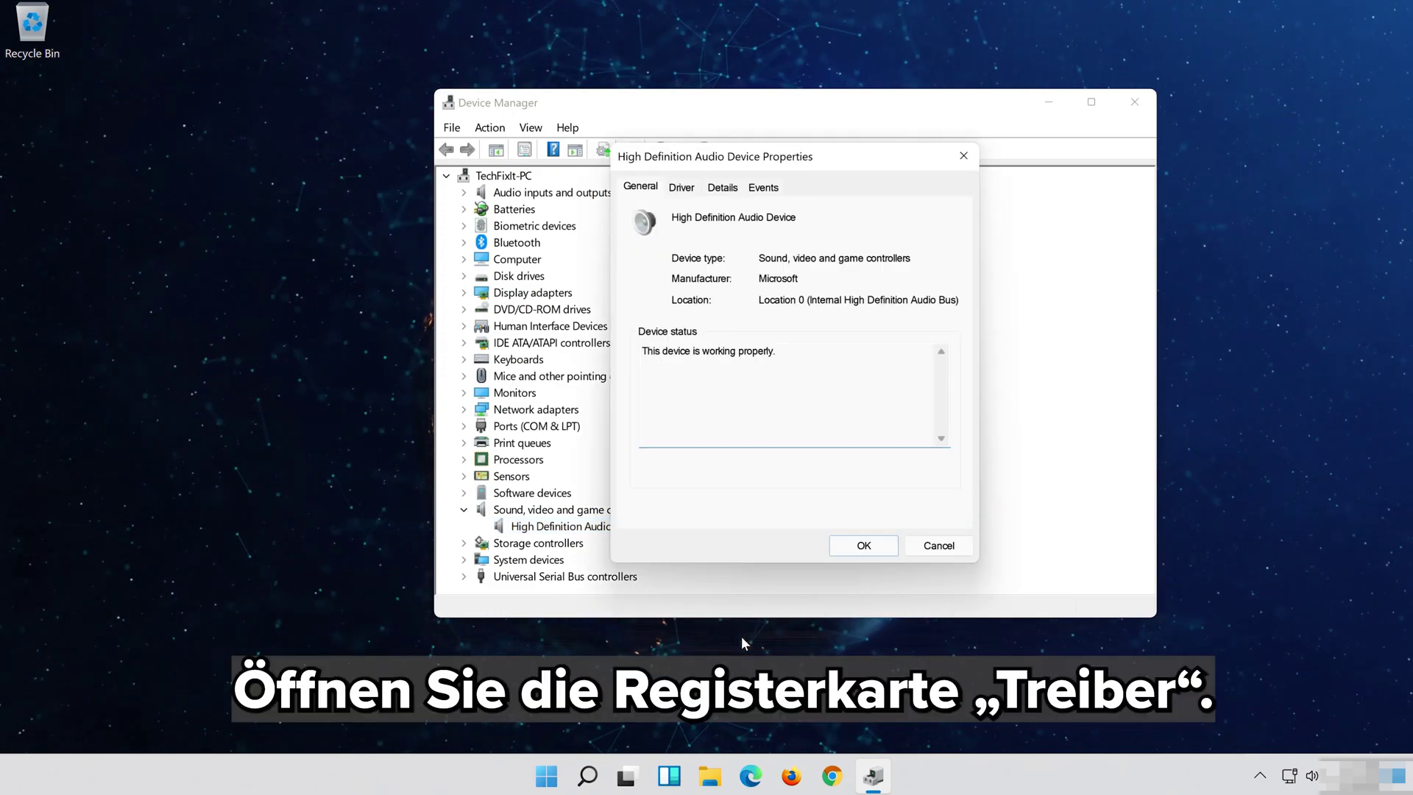
- Update the audio device's driver manually by installing High Definition Audio Device from the computer's list of available drivers, accepting the compatibility warning
left_click(678, 188)
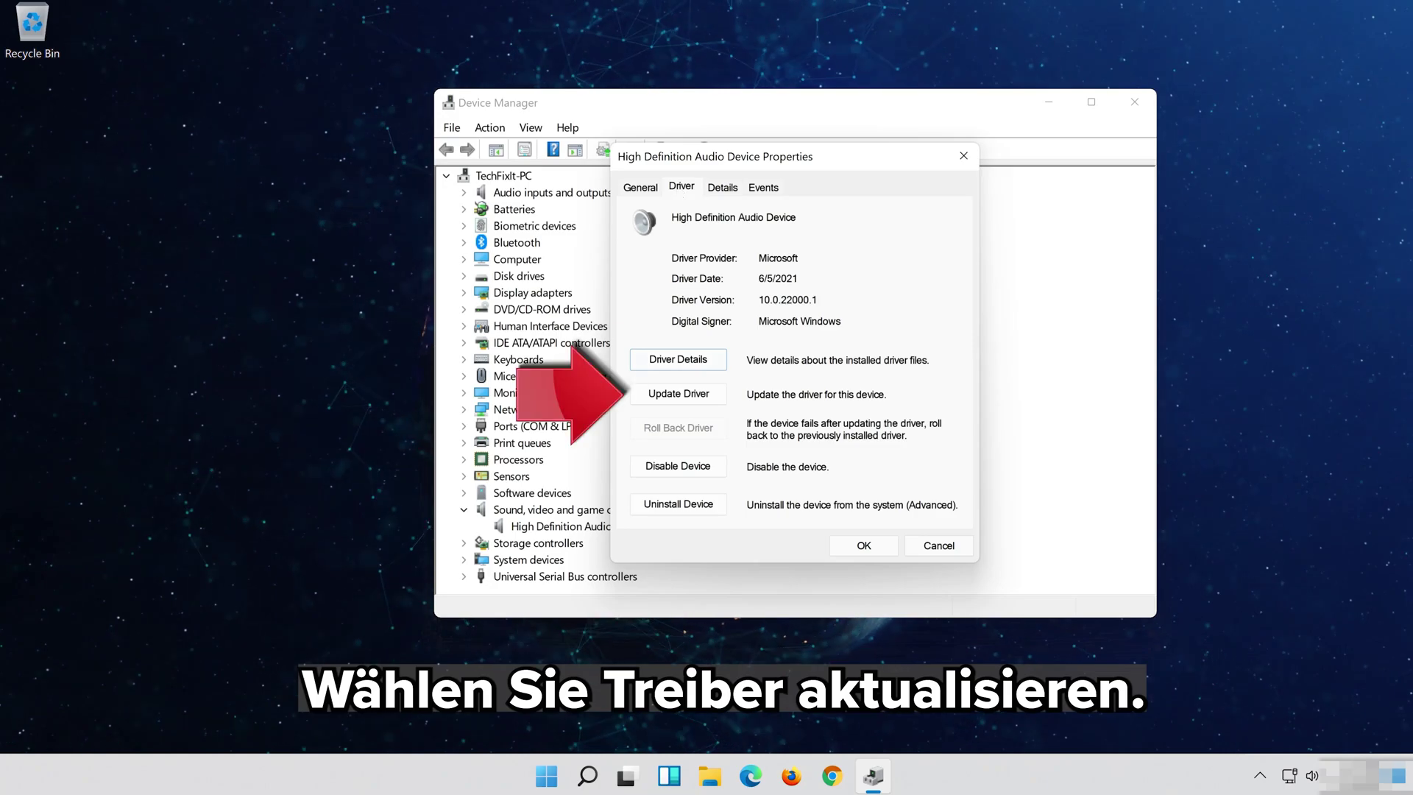
left_click(682, 404)
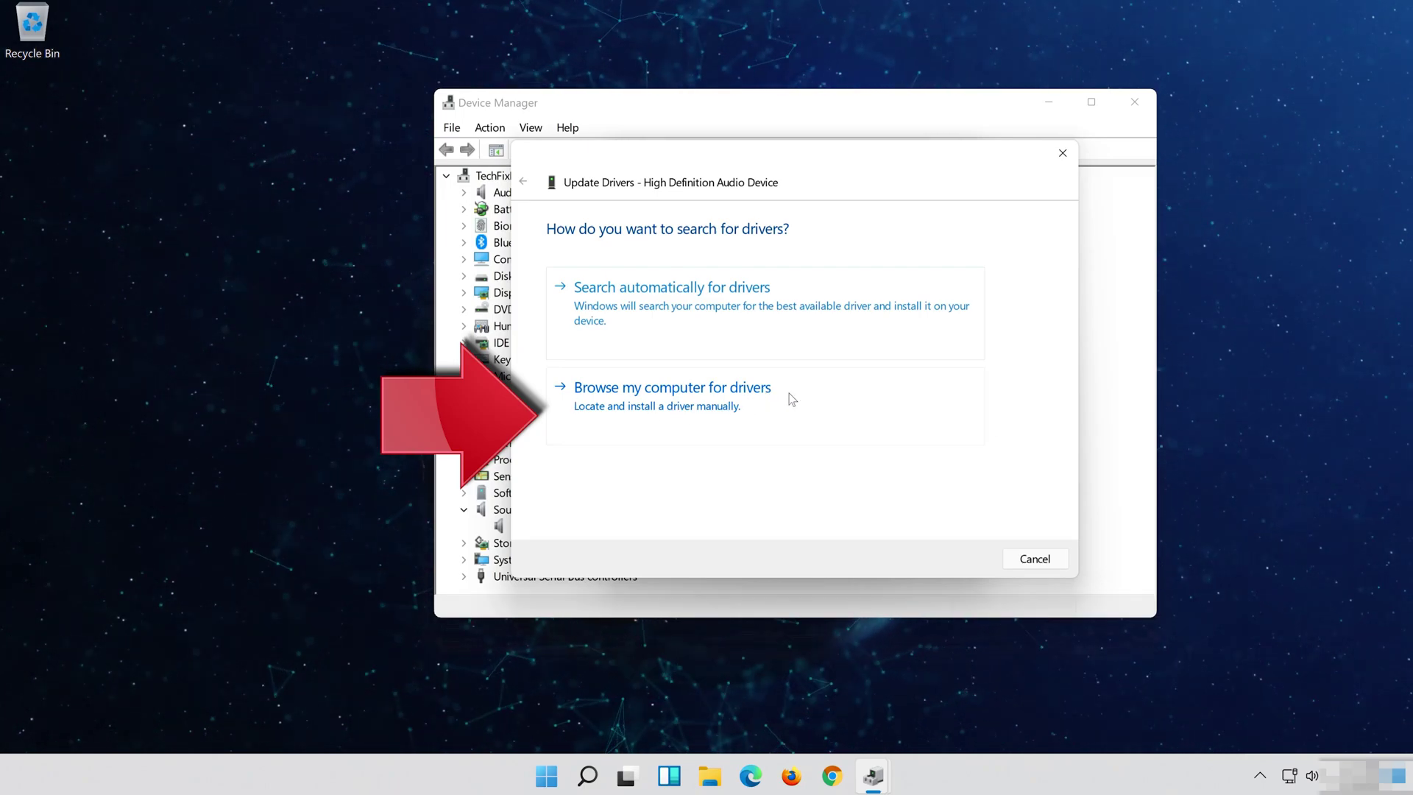
left_click(758, 404)
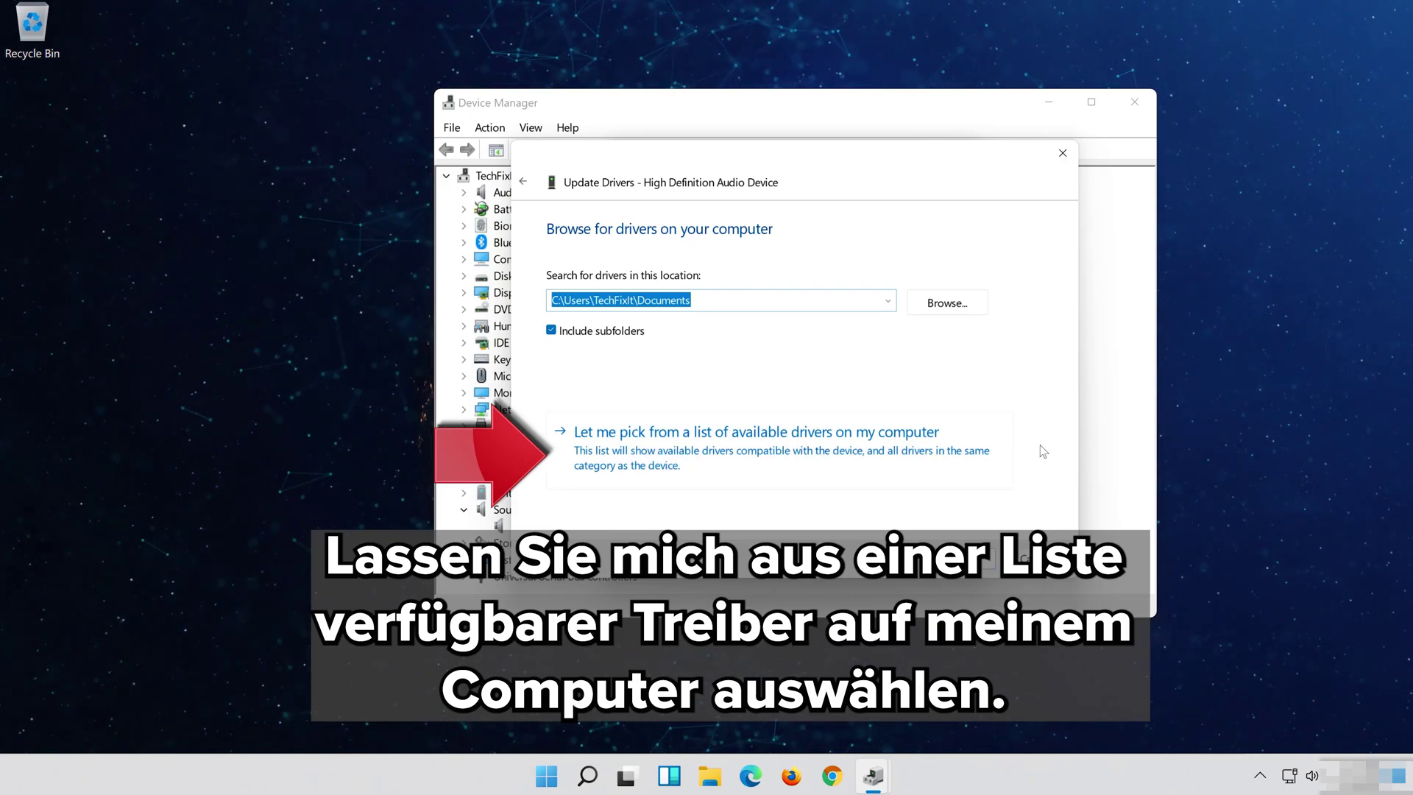
left_click(703, 464)
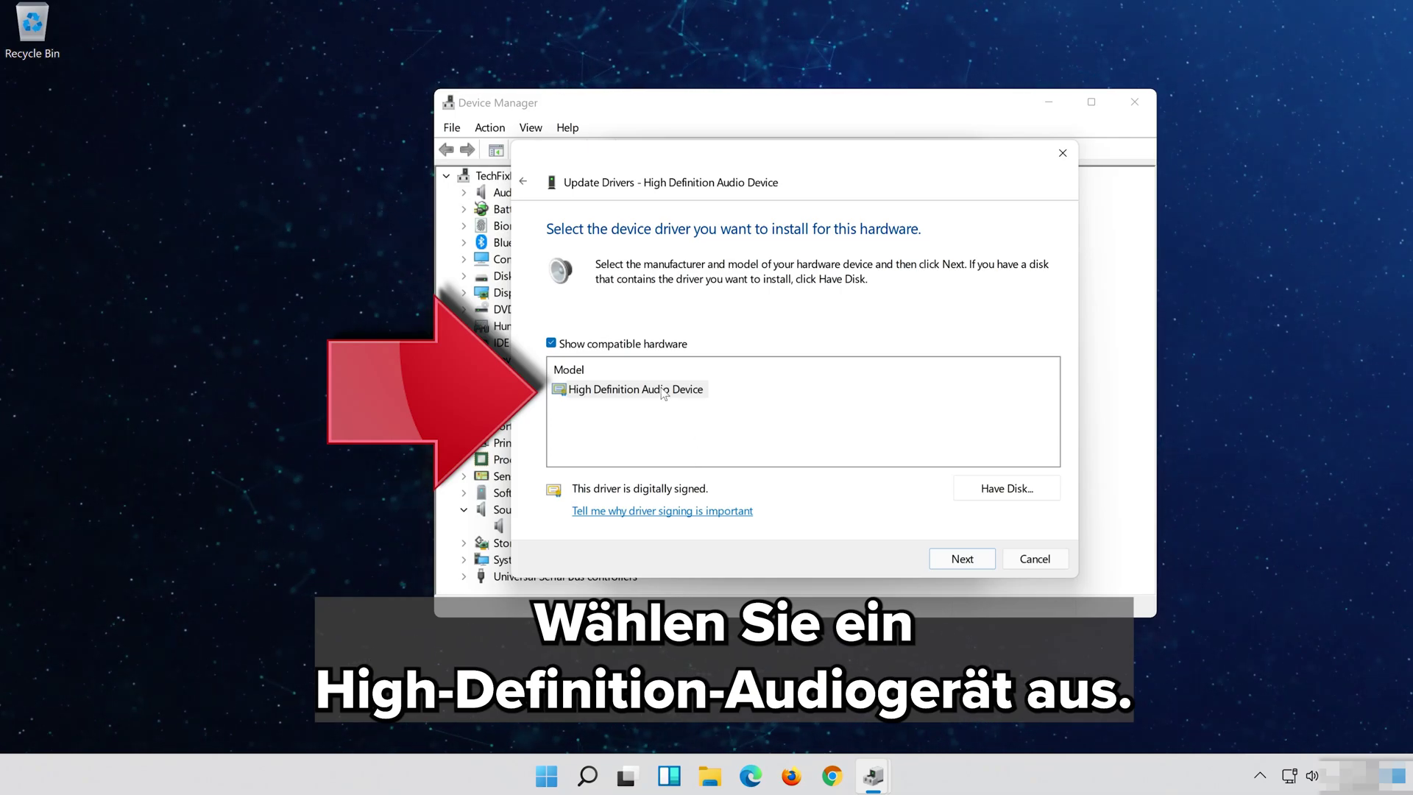
left_click(691, 389)
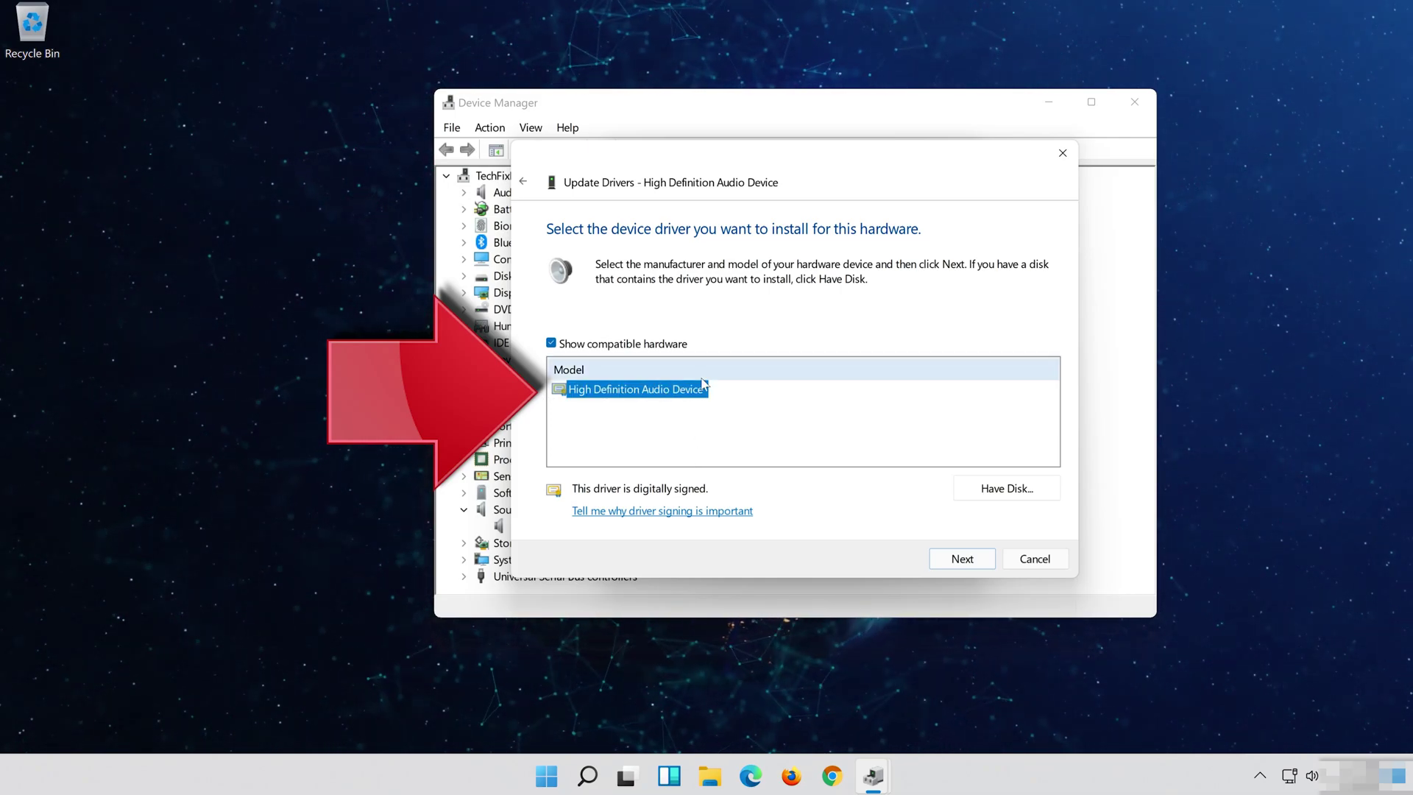
left_click(978, 564)
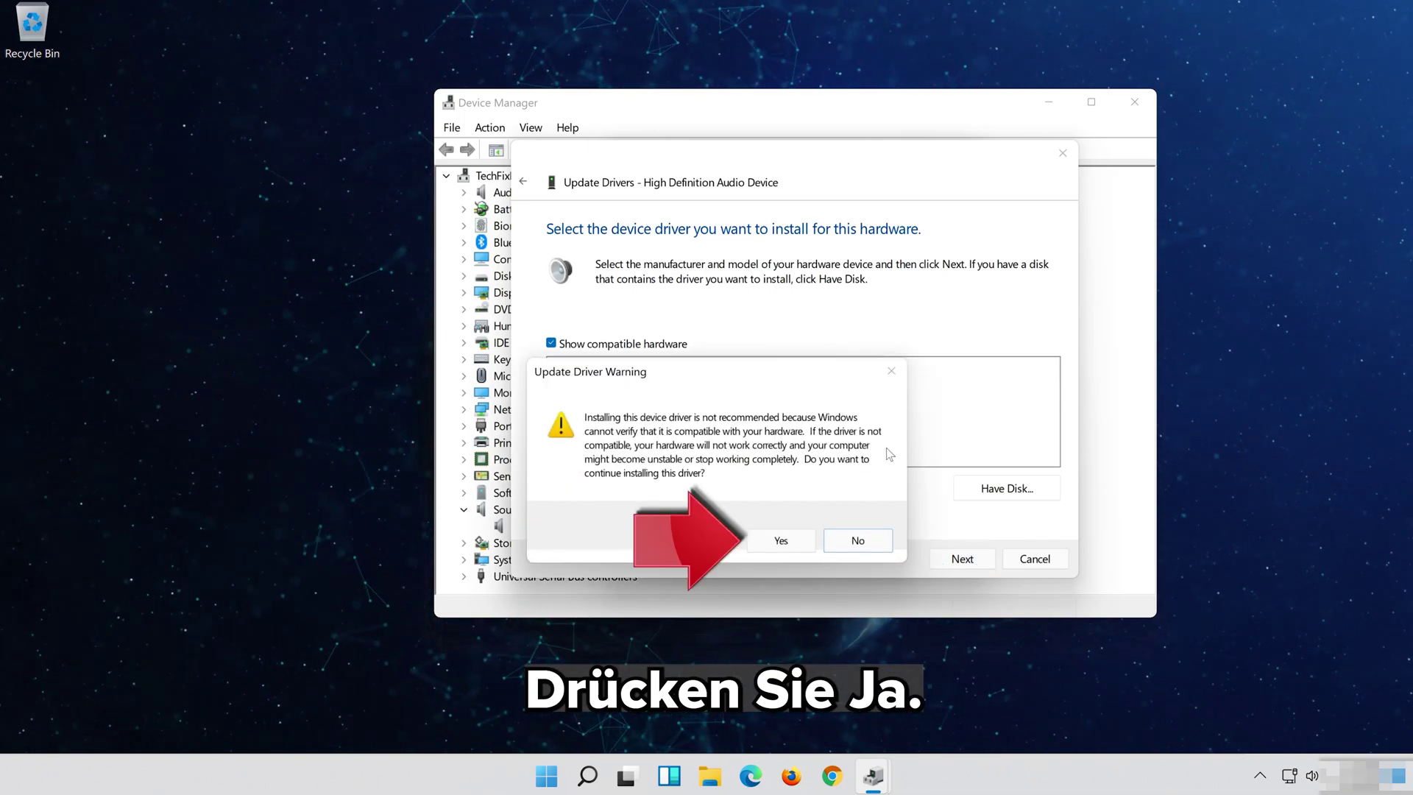
left_click(787, 543)
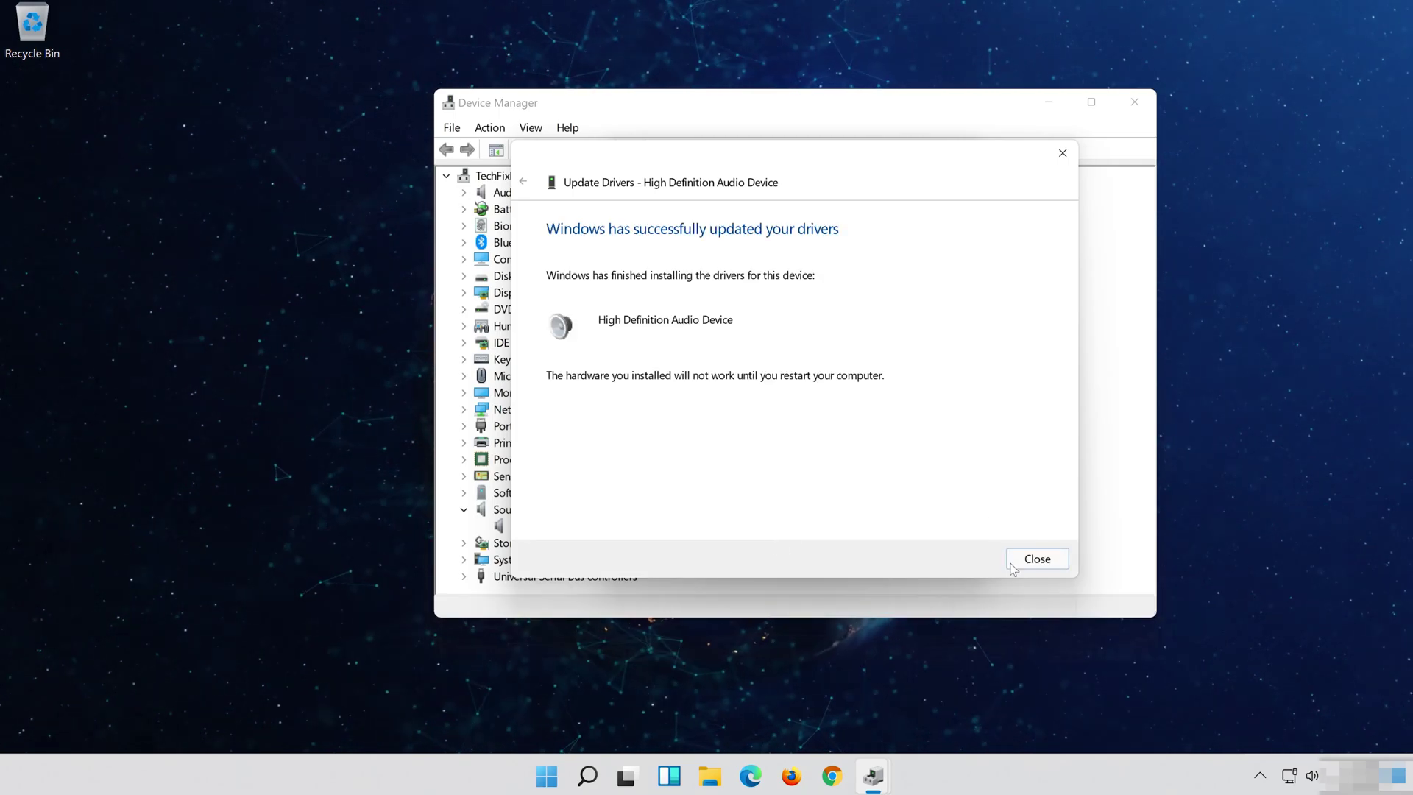
- Close the driver update wizard and the device properties, and agree to restart the computer
left_click(1038, 559)
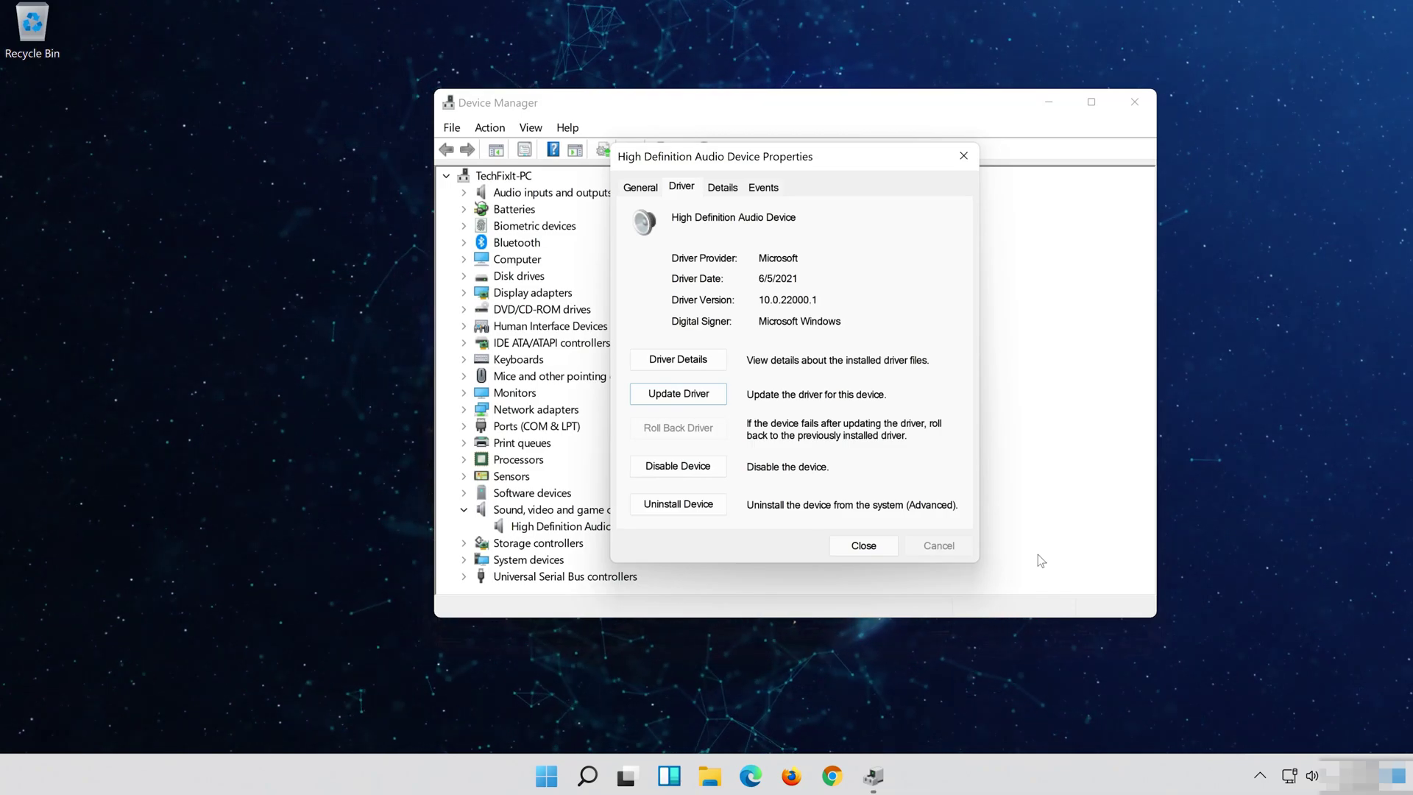
left_click(862, 548)
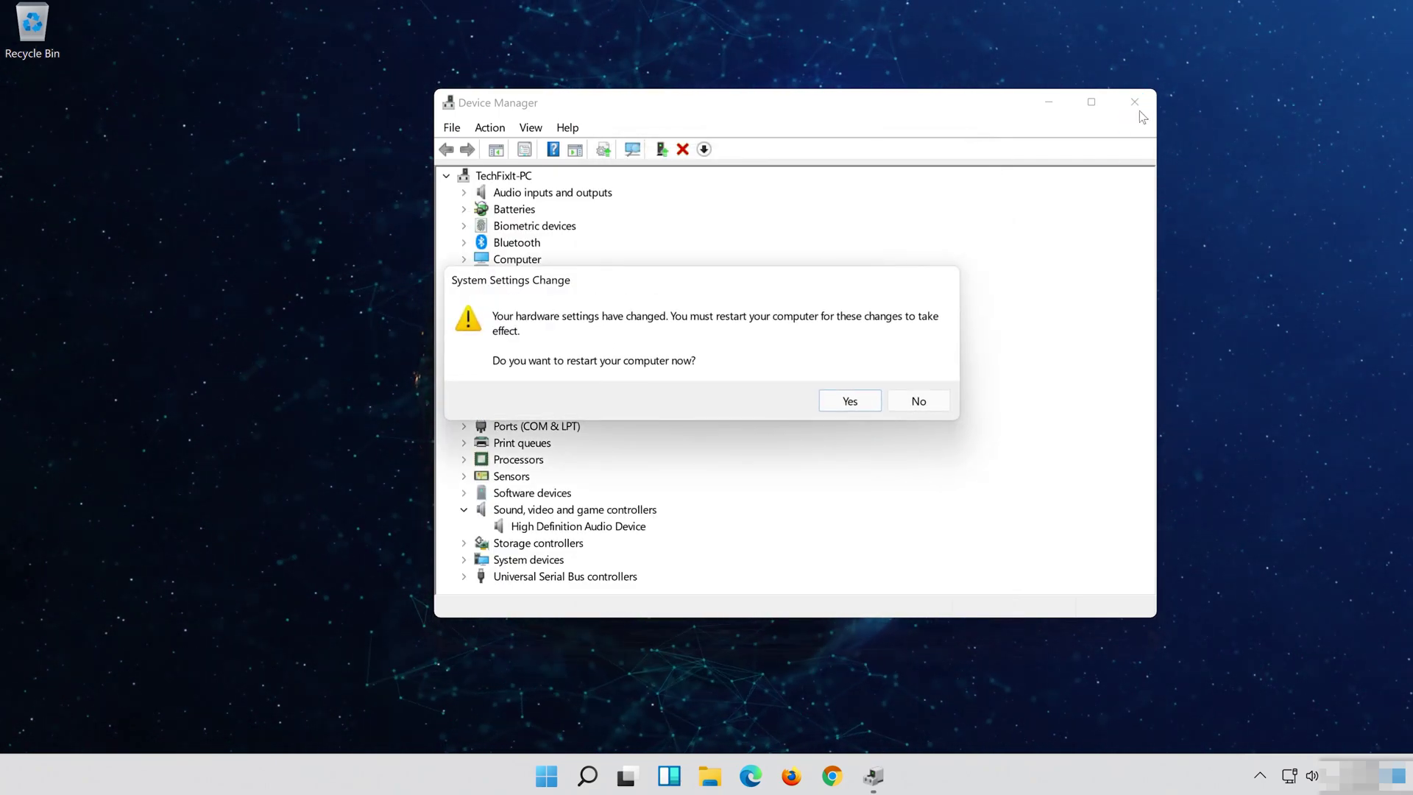
left_click(849, 405)
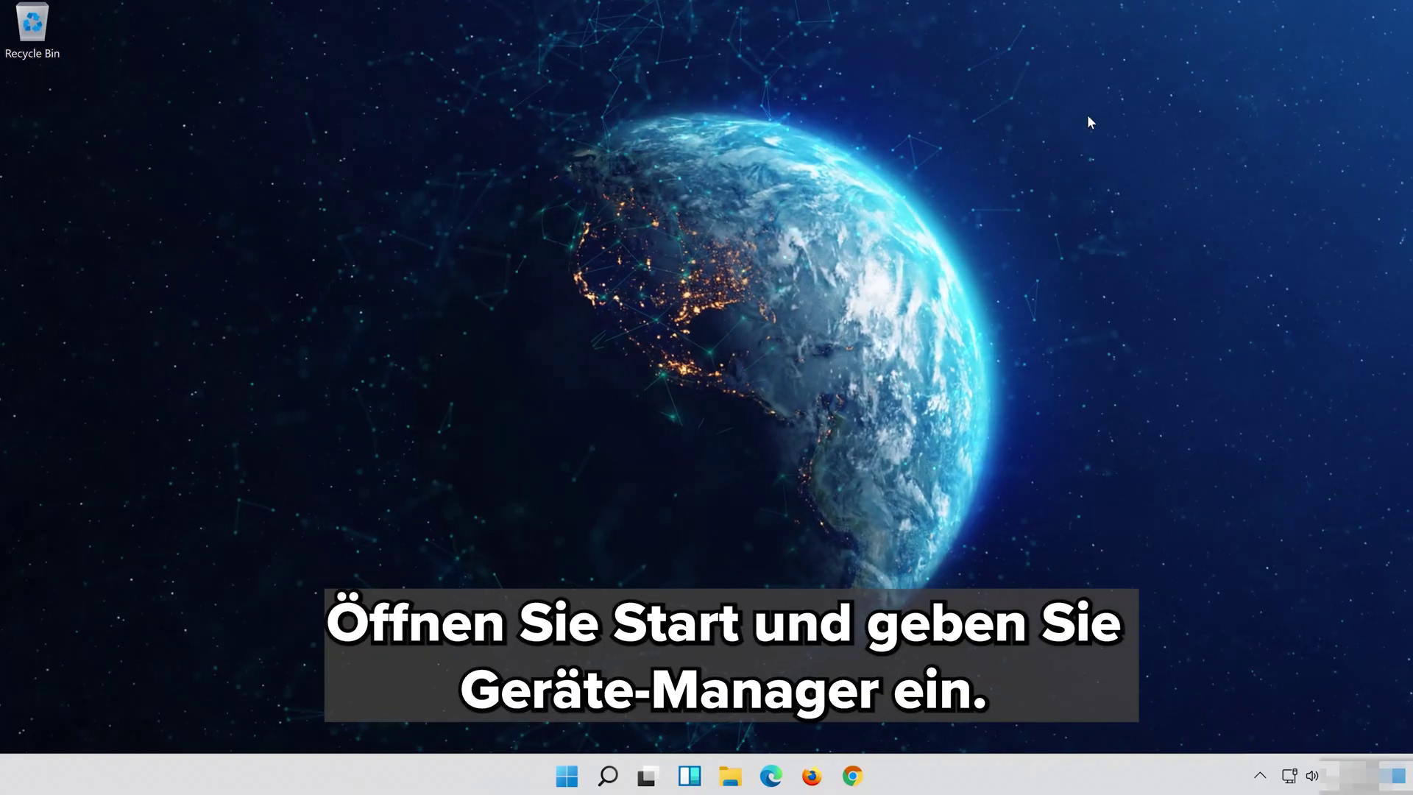
- Search Windows for "device manager", open Device Manager and move its window to the middle of the desktop
left_click(597, 787)
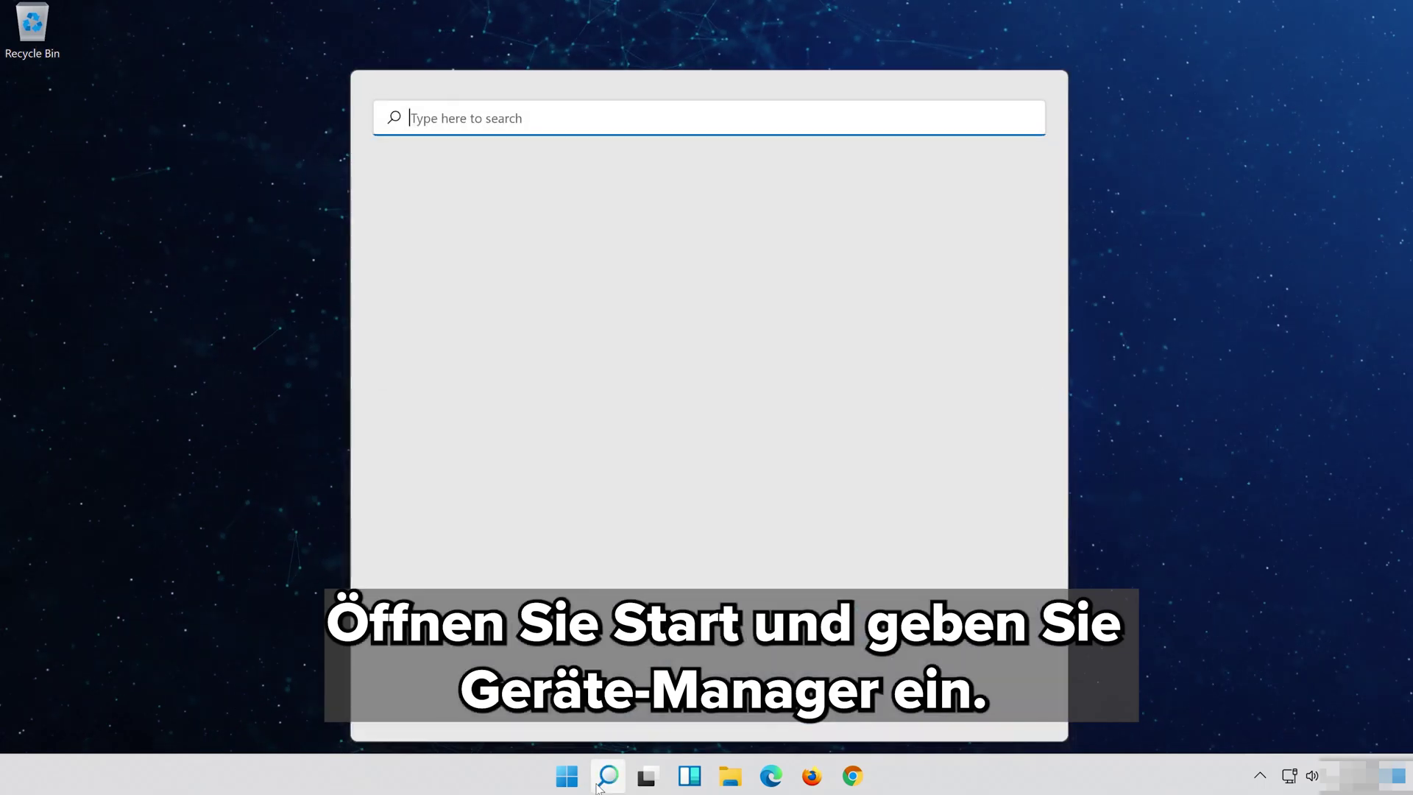
type("device")
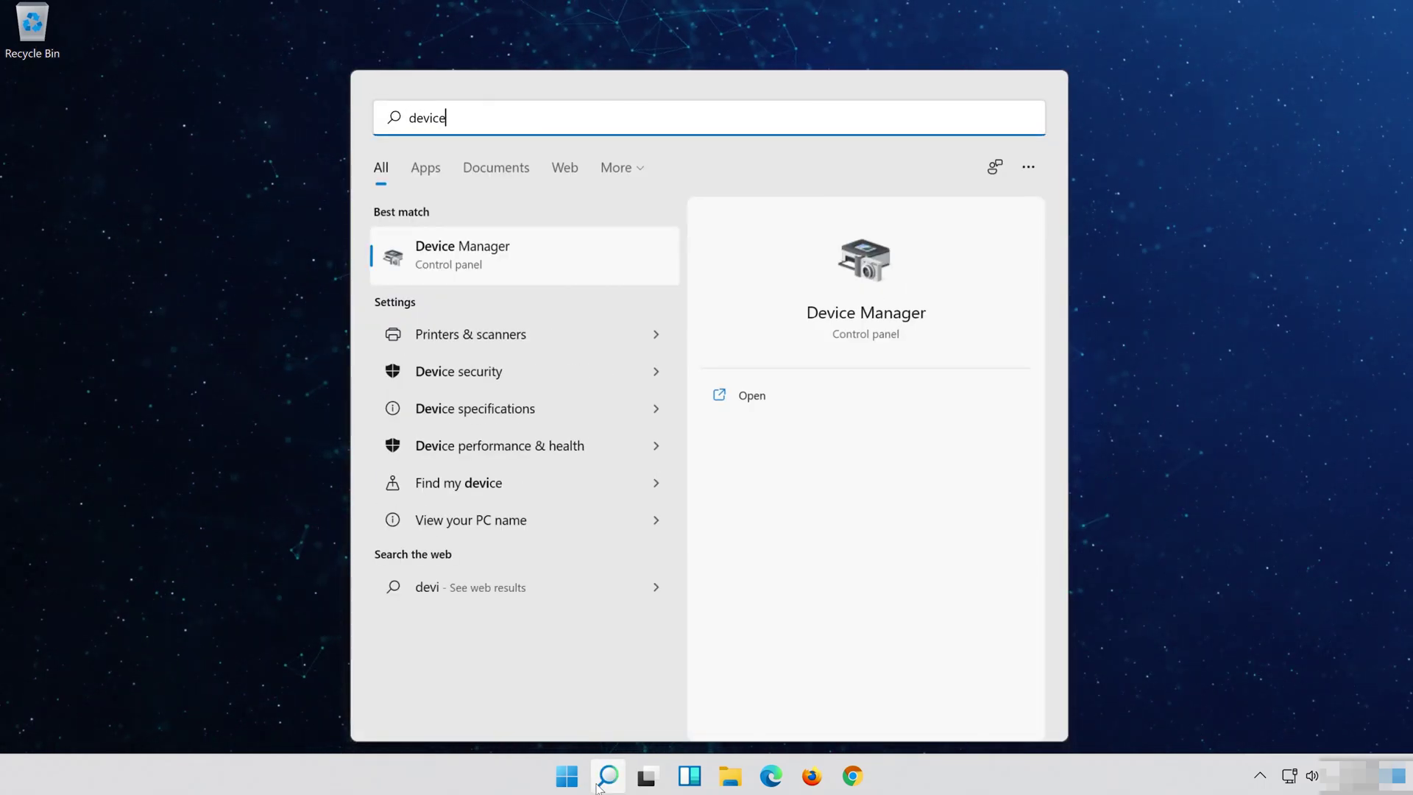
type(" manager")
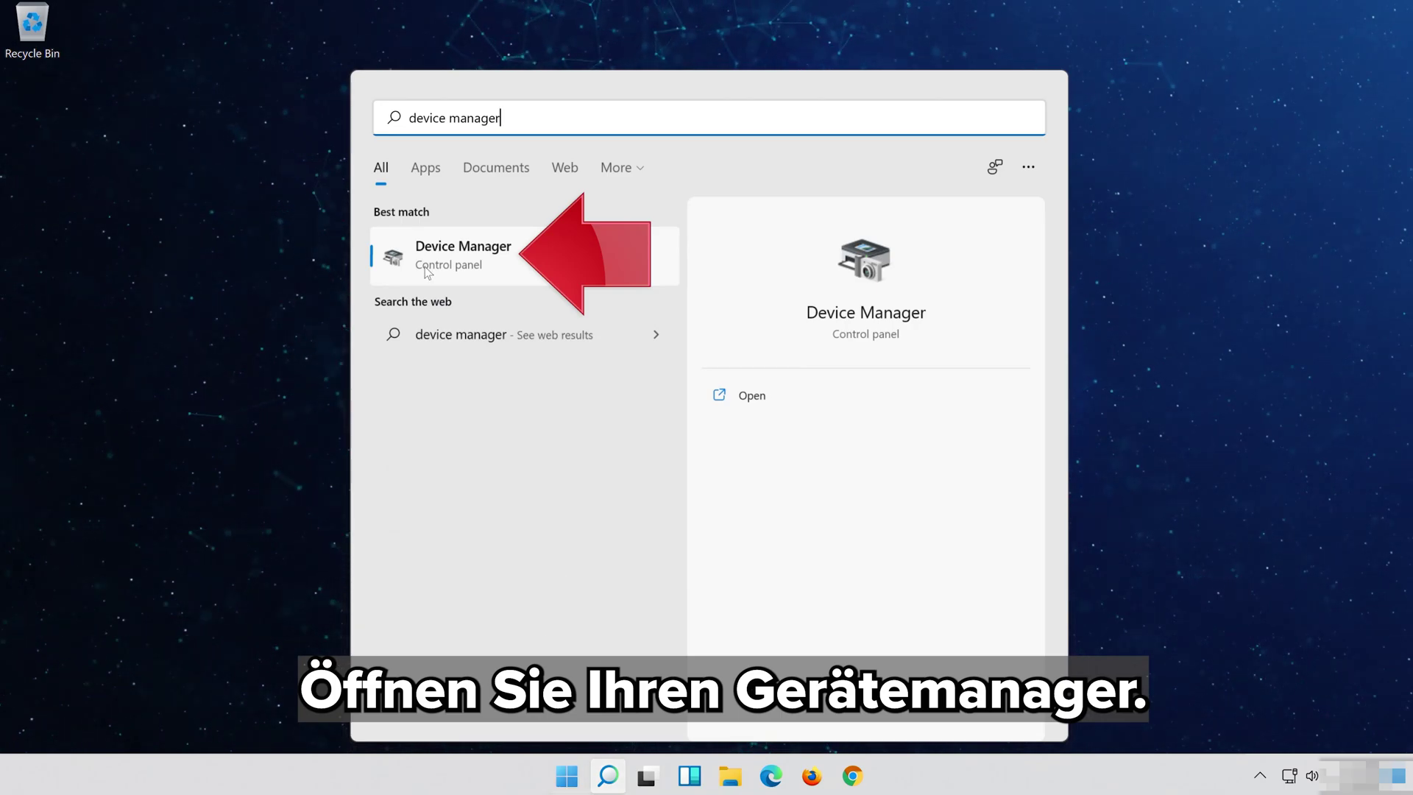
left_click(491, 266)
left_click_drag(250, 163, 564, 171)
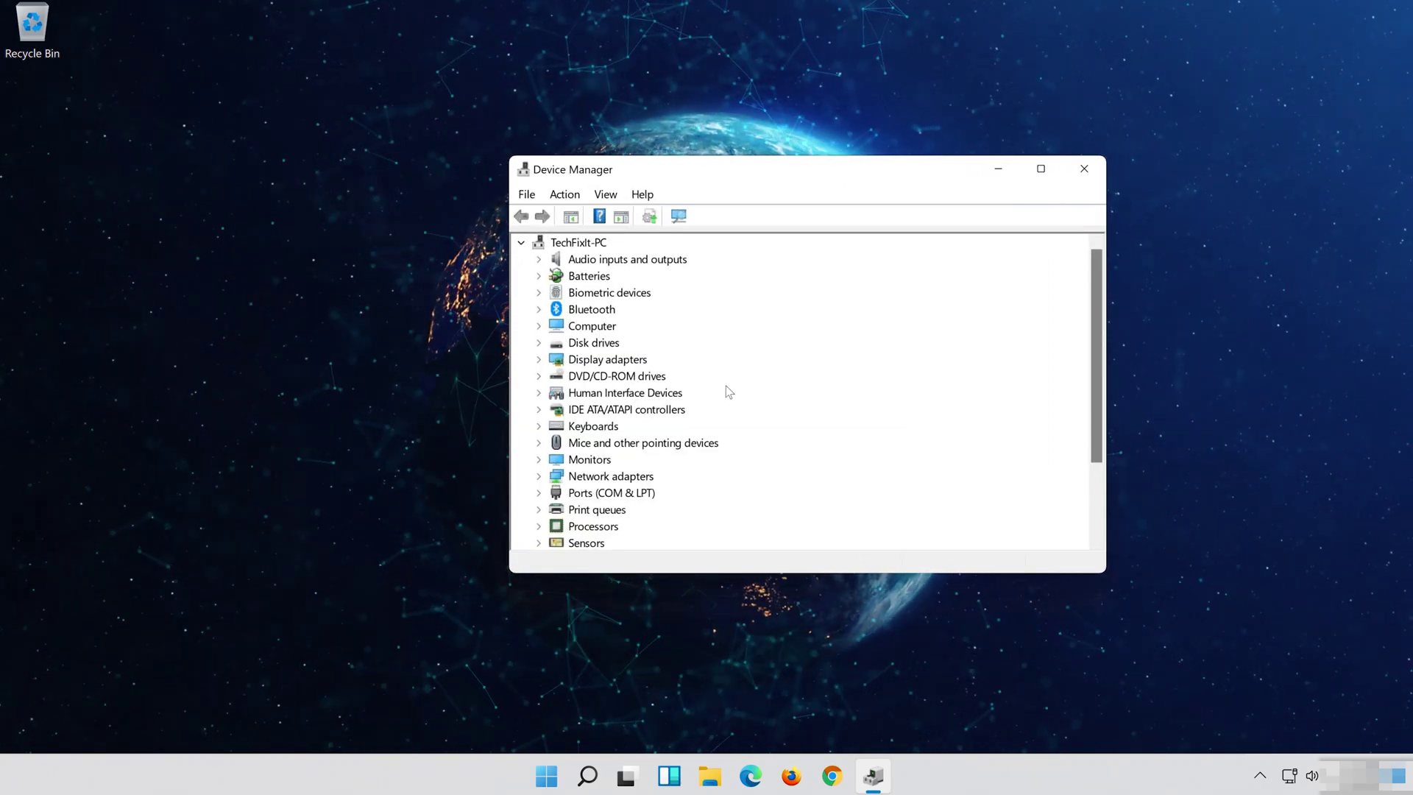
- Expand Sound, video and game controllers and open the properties of the High Definition Audio Device
scroll(728, 392, "down", 2)
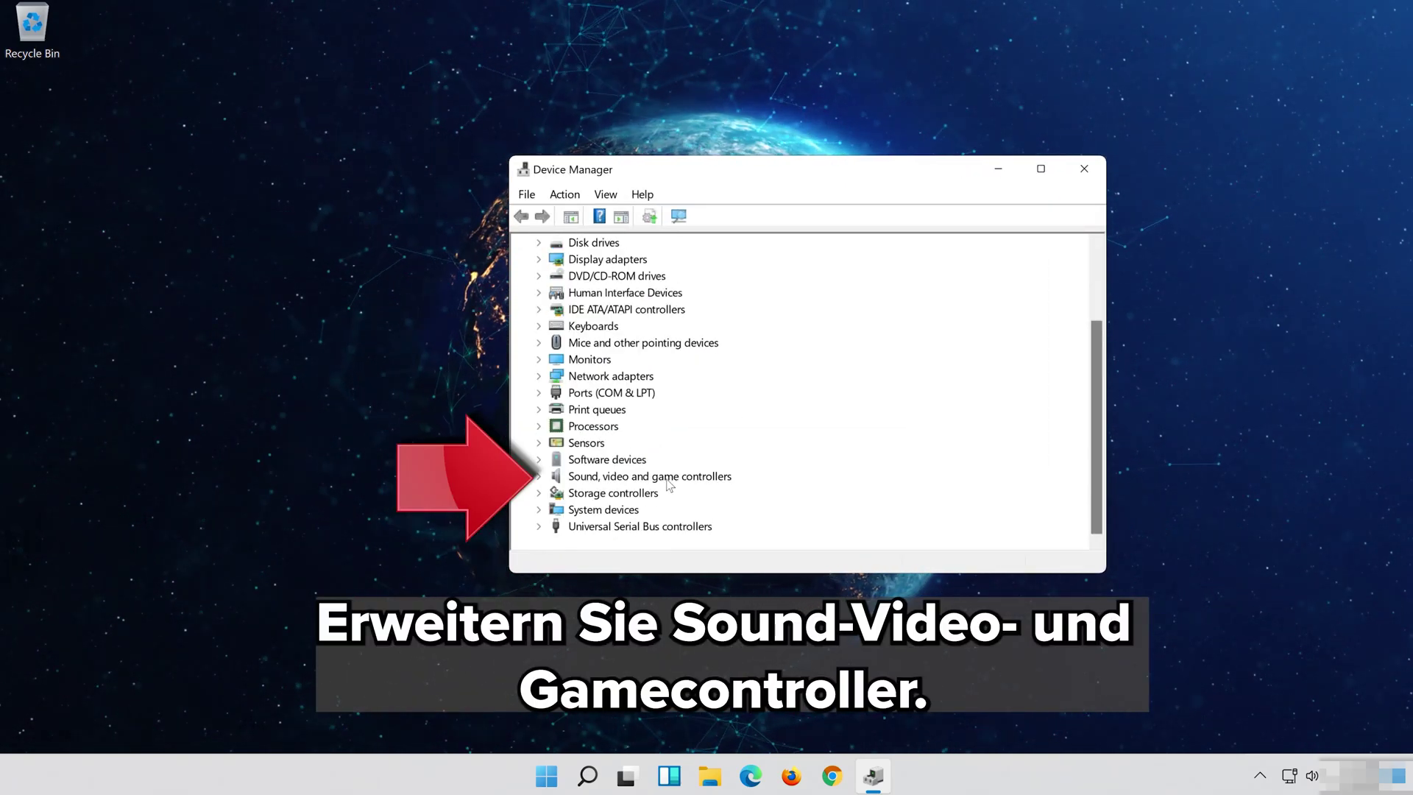
left_click(539, 477)
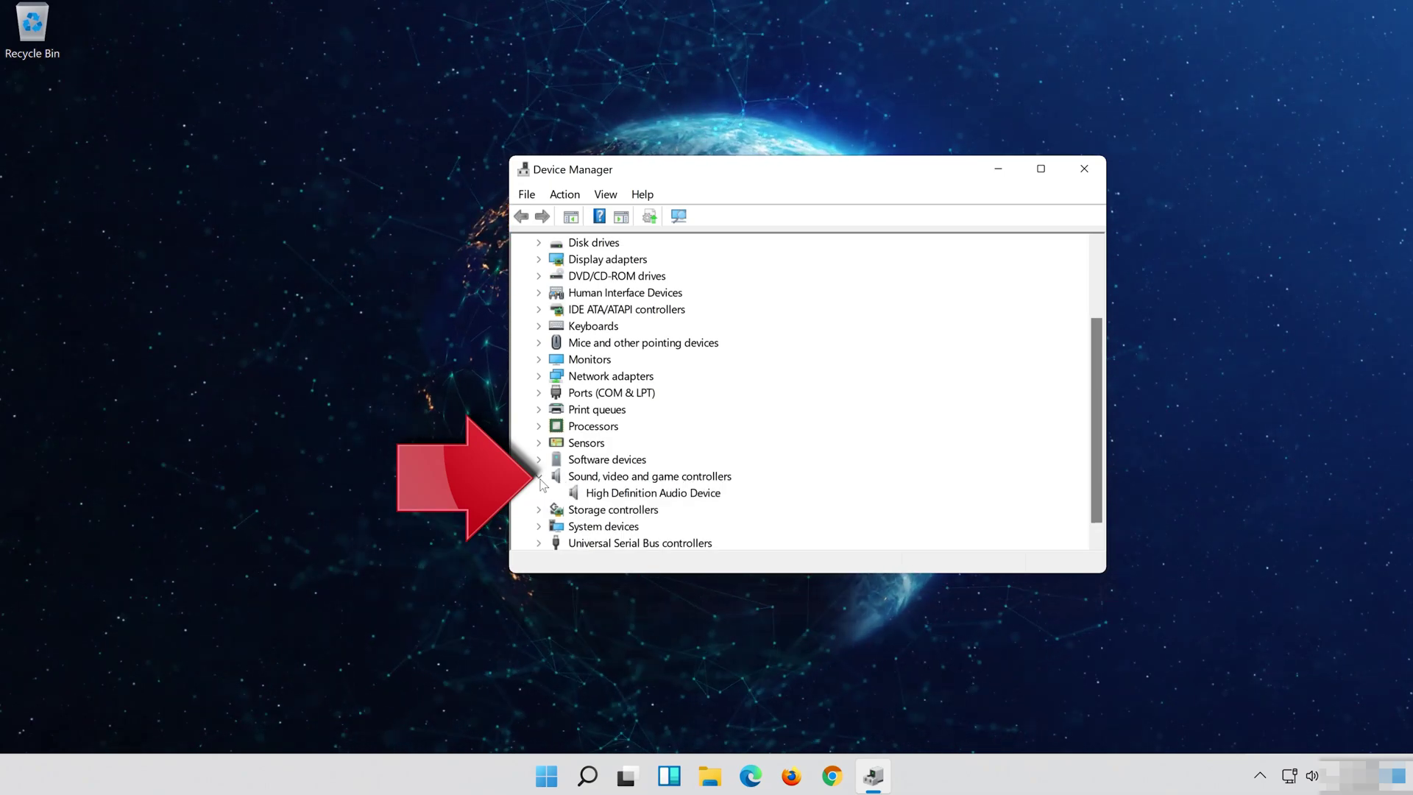
scroll(651, 484, "down", 1)
left_click(651, 478)
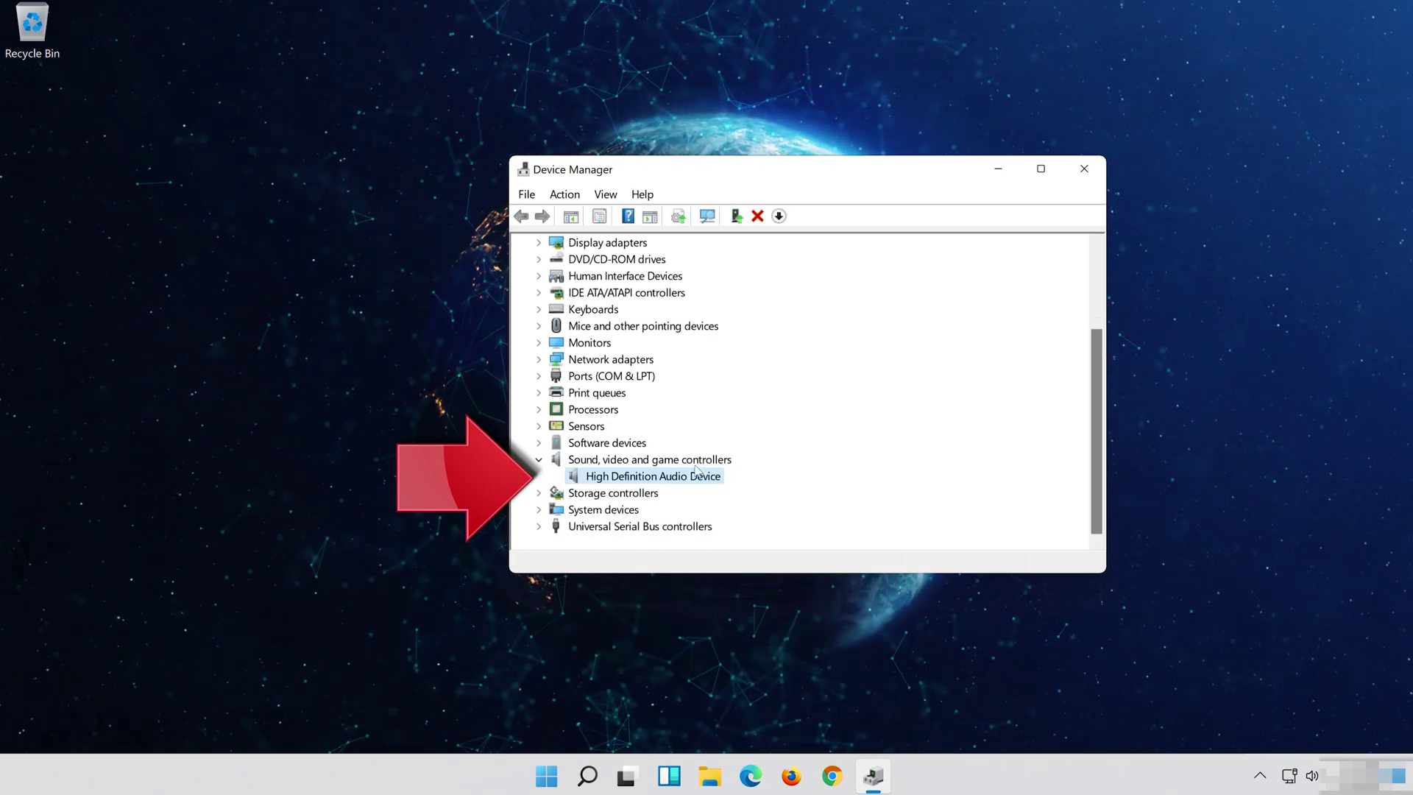
right_click(651, 480)
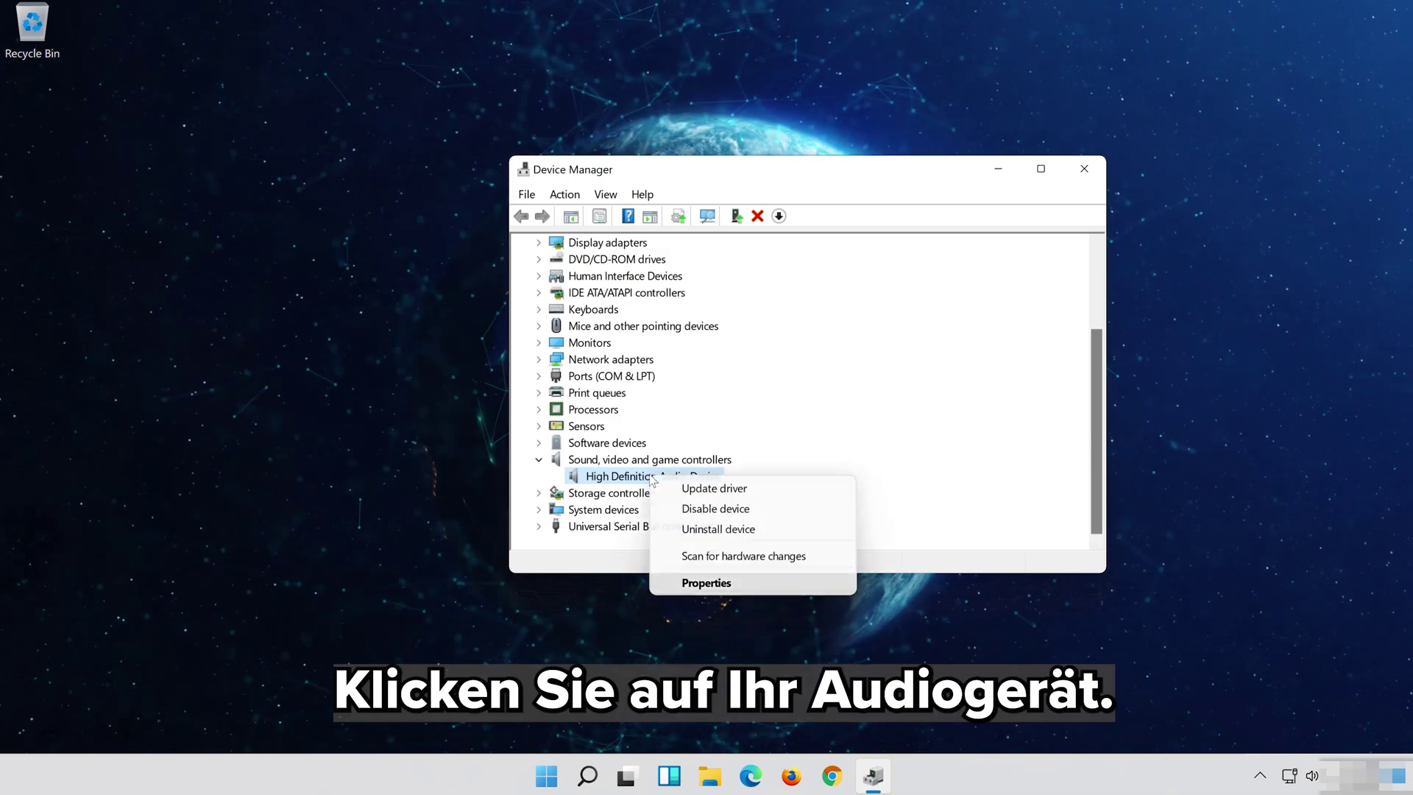
left_click(671, 584)
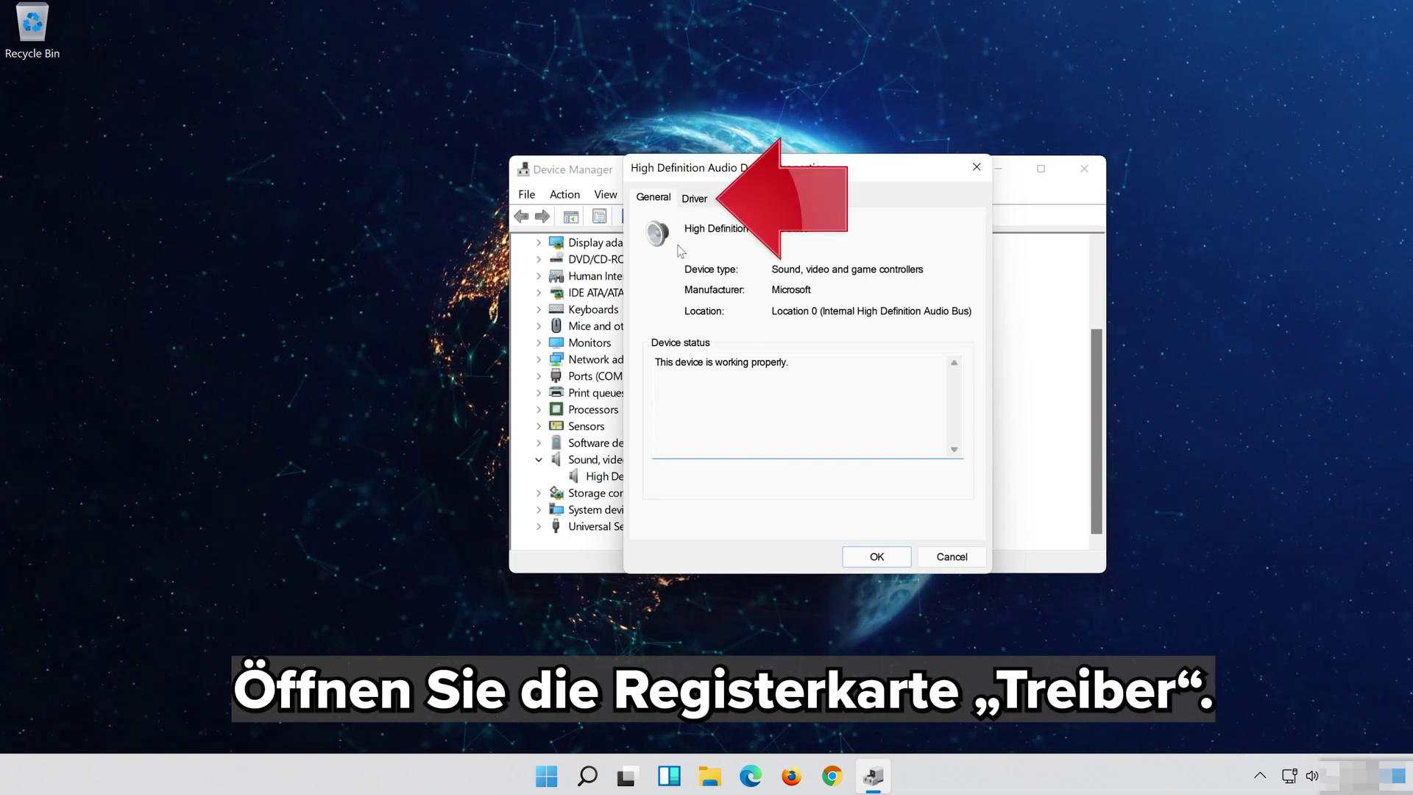
- Uninstall the High Definition Audio Device through its driver properties and confirm the removal
left_click(686, 205)
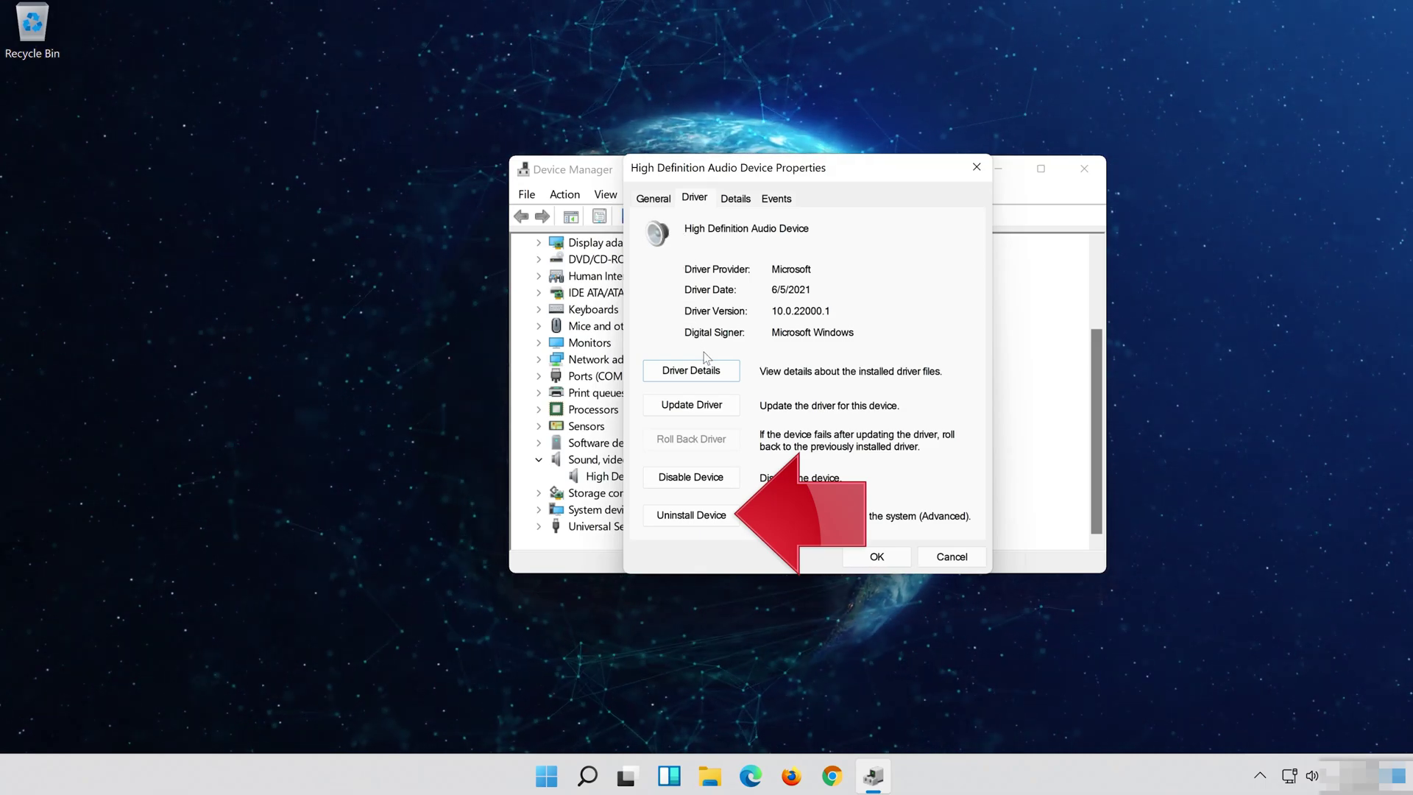
left_click(700, 518)
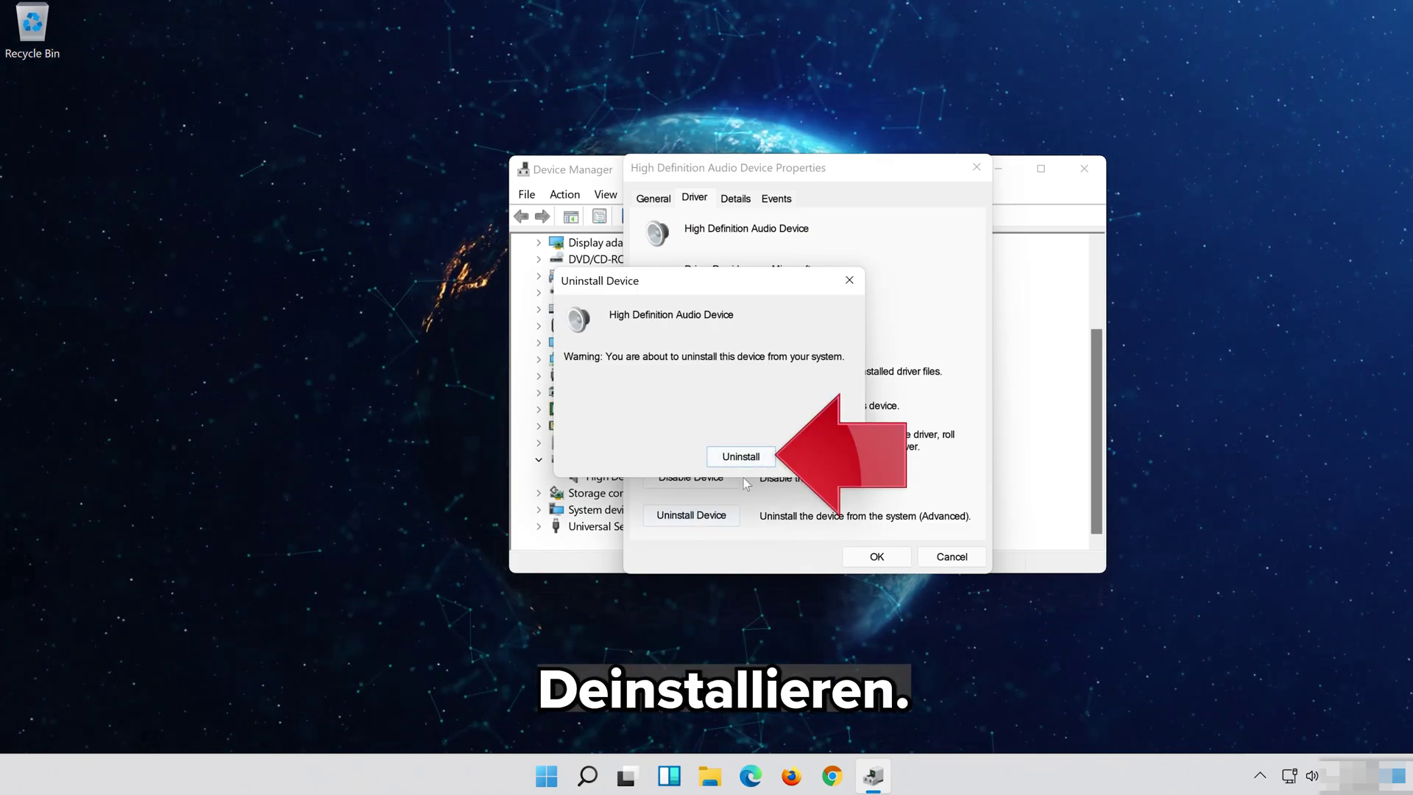
left_click(745, 457)
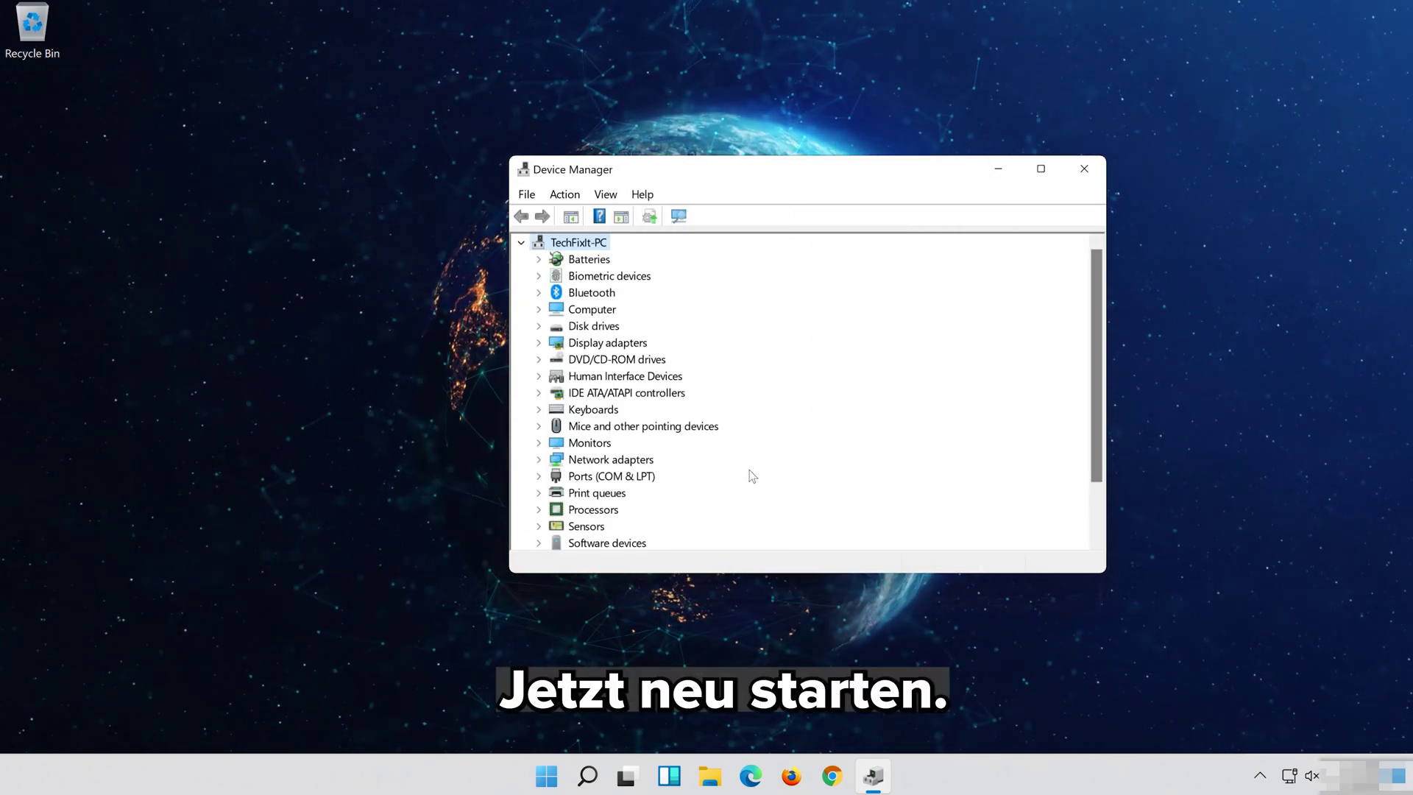
- Close Device Manager and restart the computer
left_click(1085, 170)
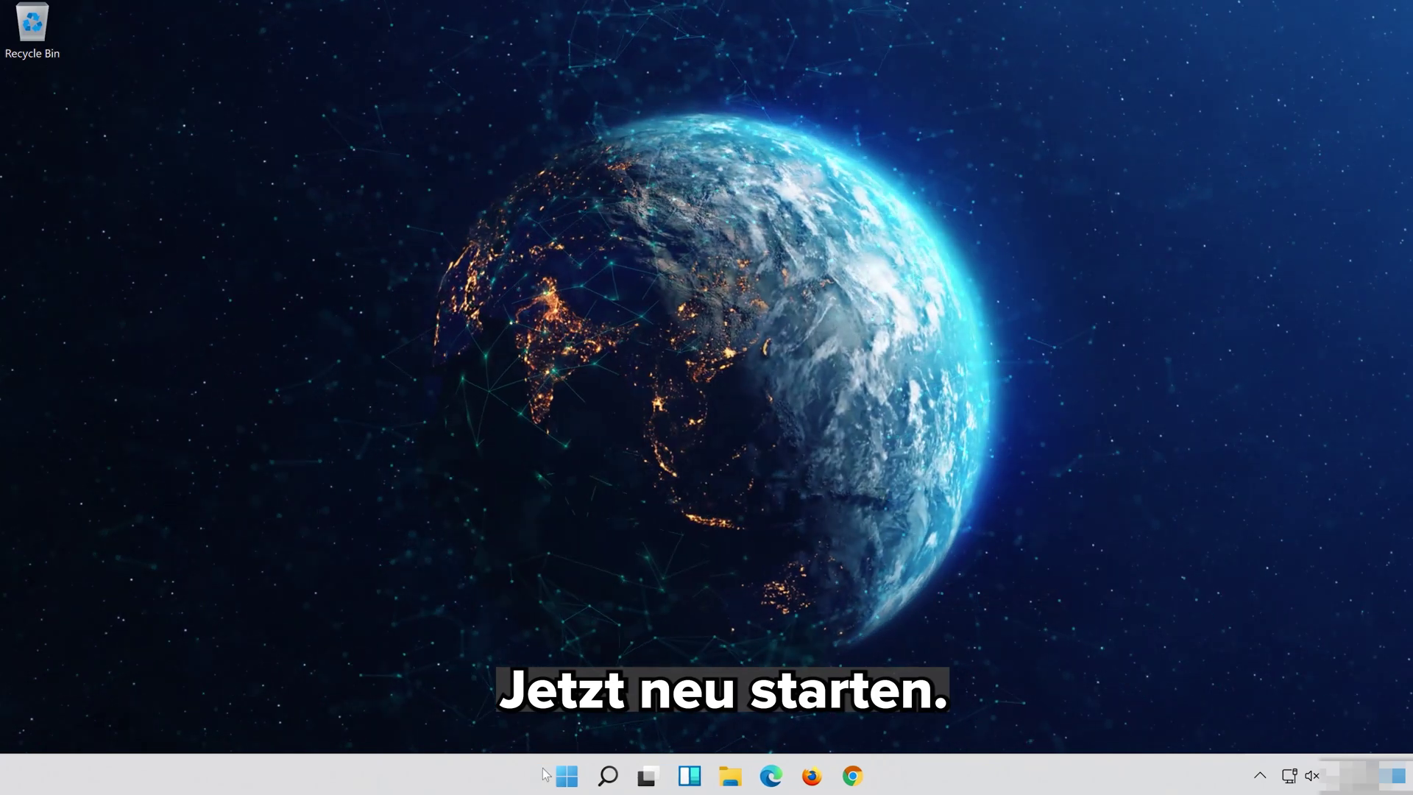
left_click(572, 780)
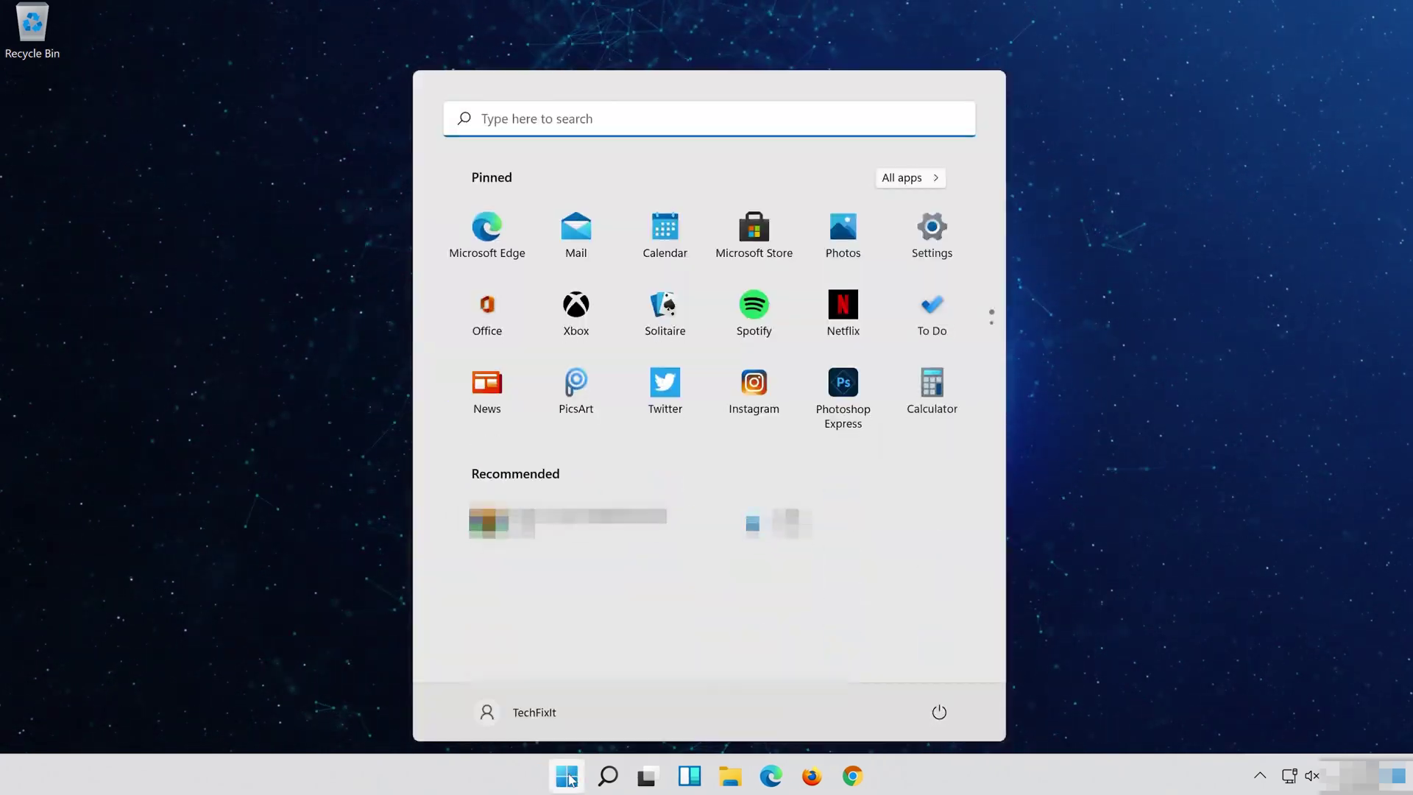
left_click(940, 714)
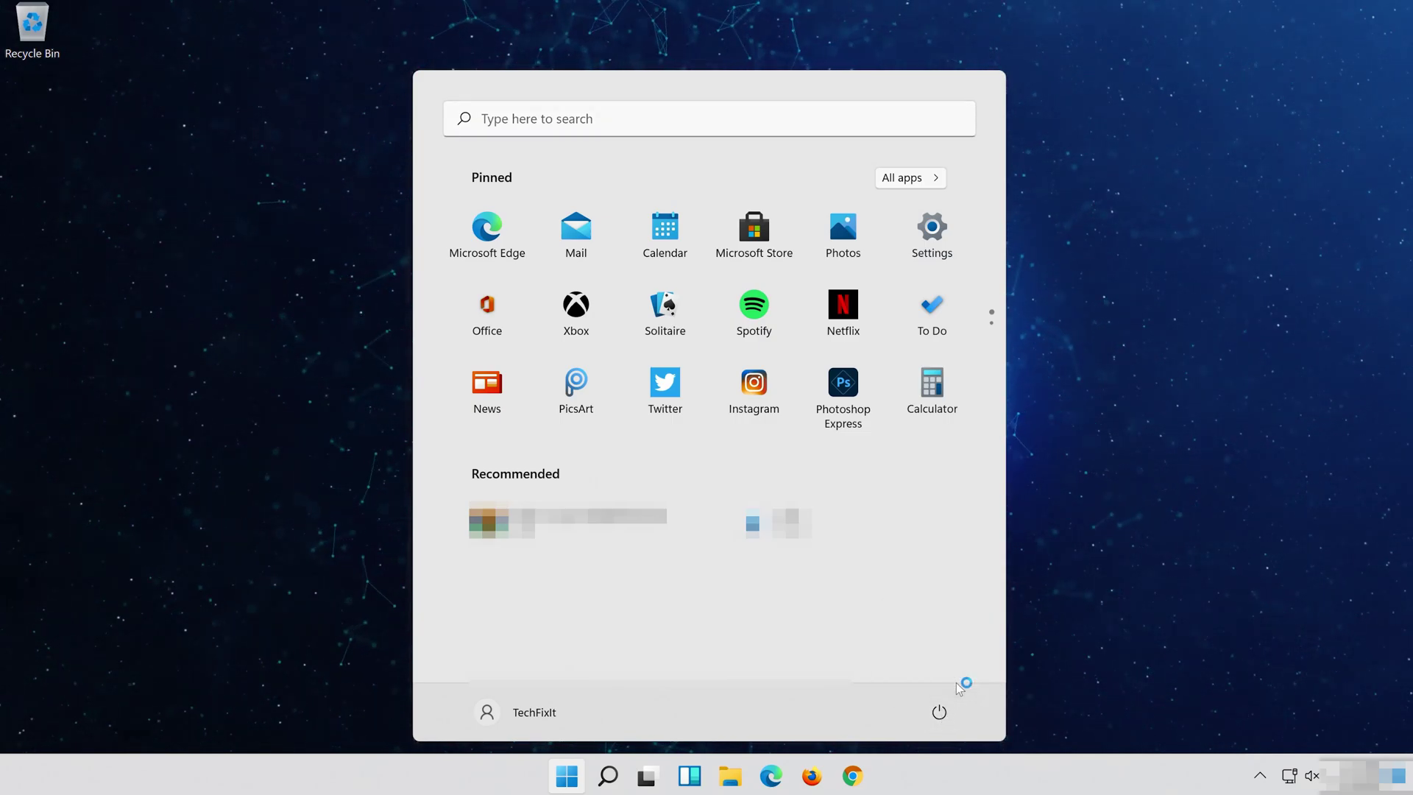
left_click(956, 681)
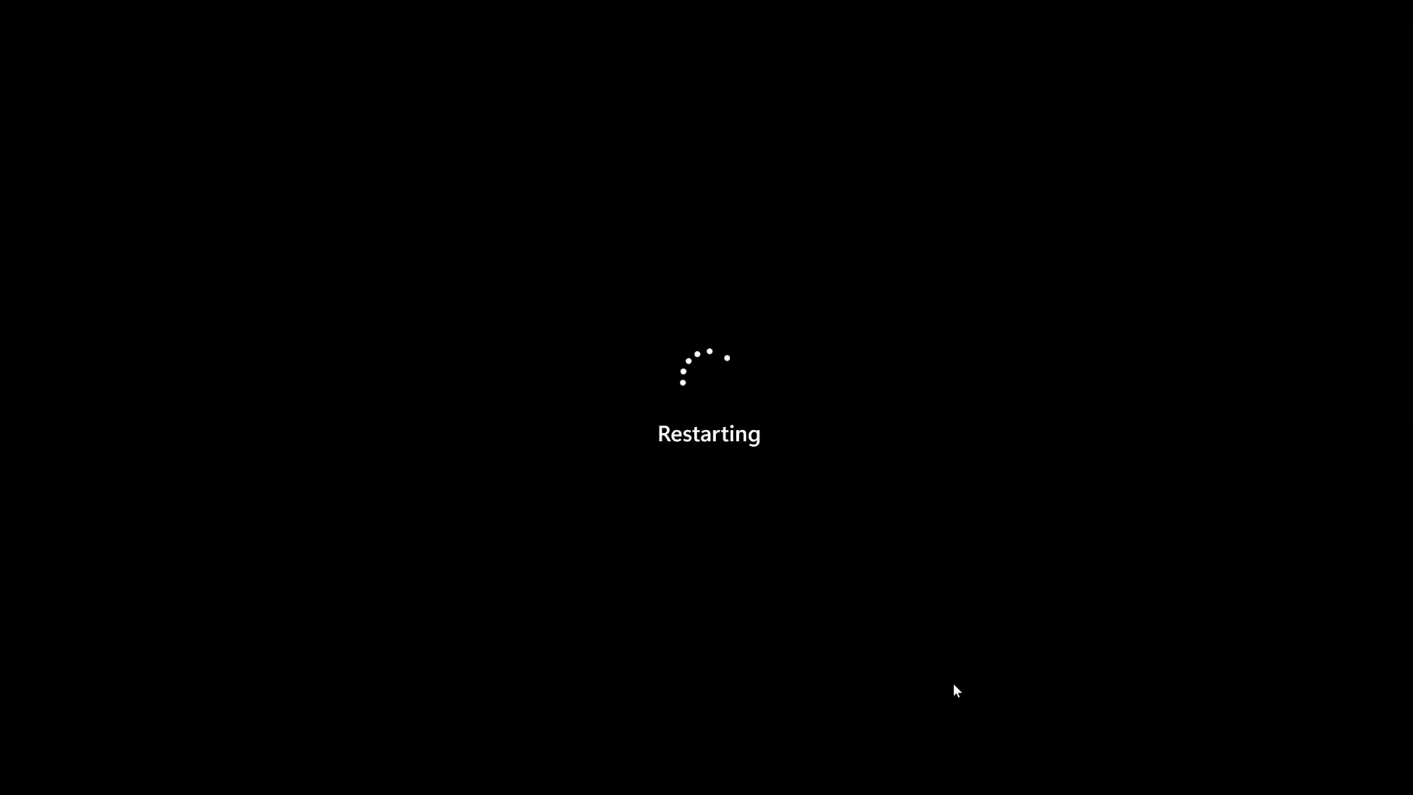